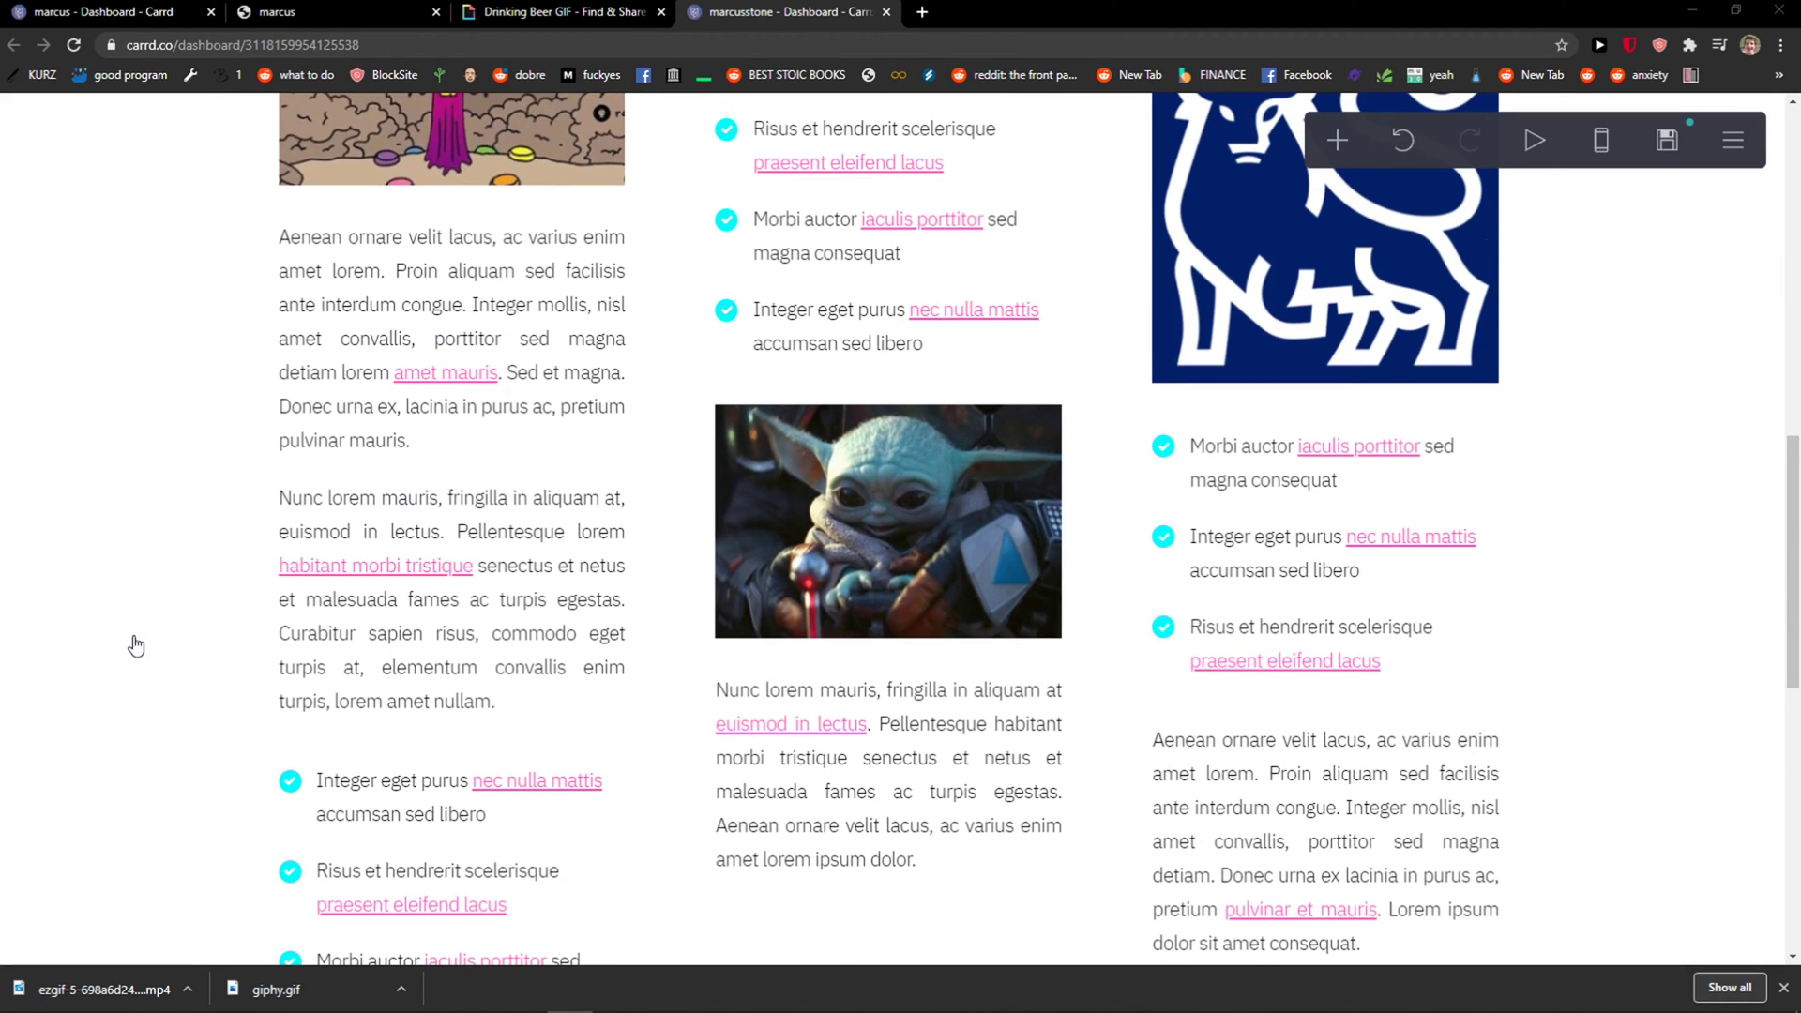
scroll(143, 642, "up", 2)
scroll(142, 643, "up", 4)
scroll(133, 643, "up", 4)
scroll(130, 643, "up", 2)
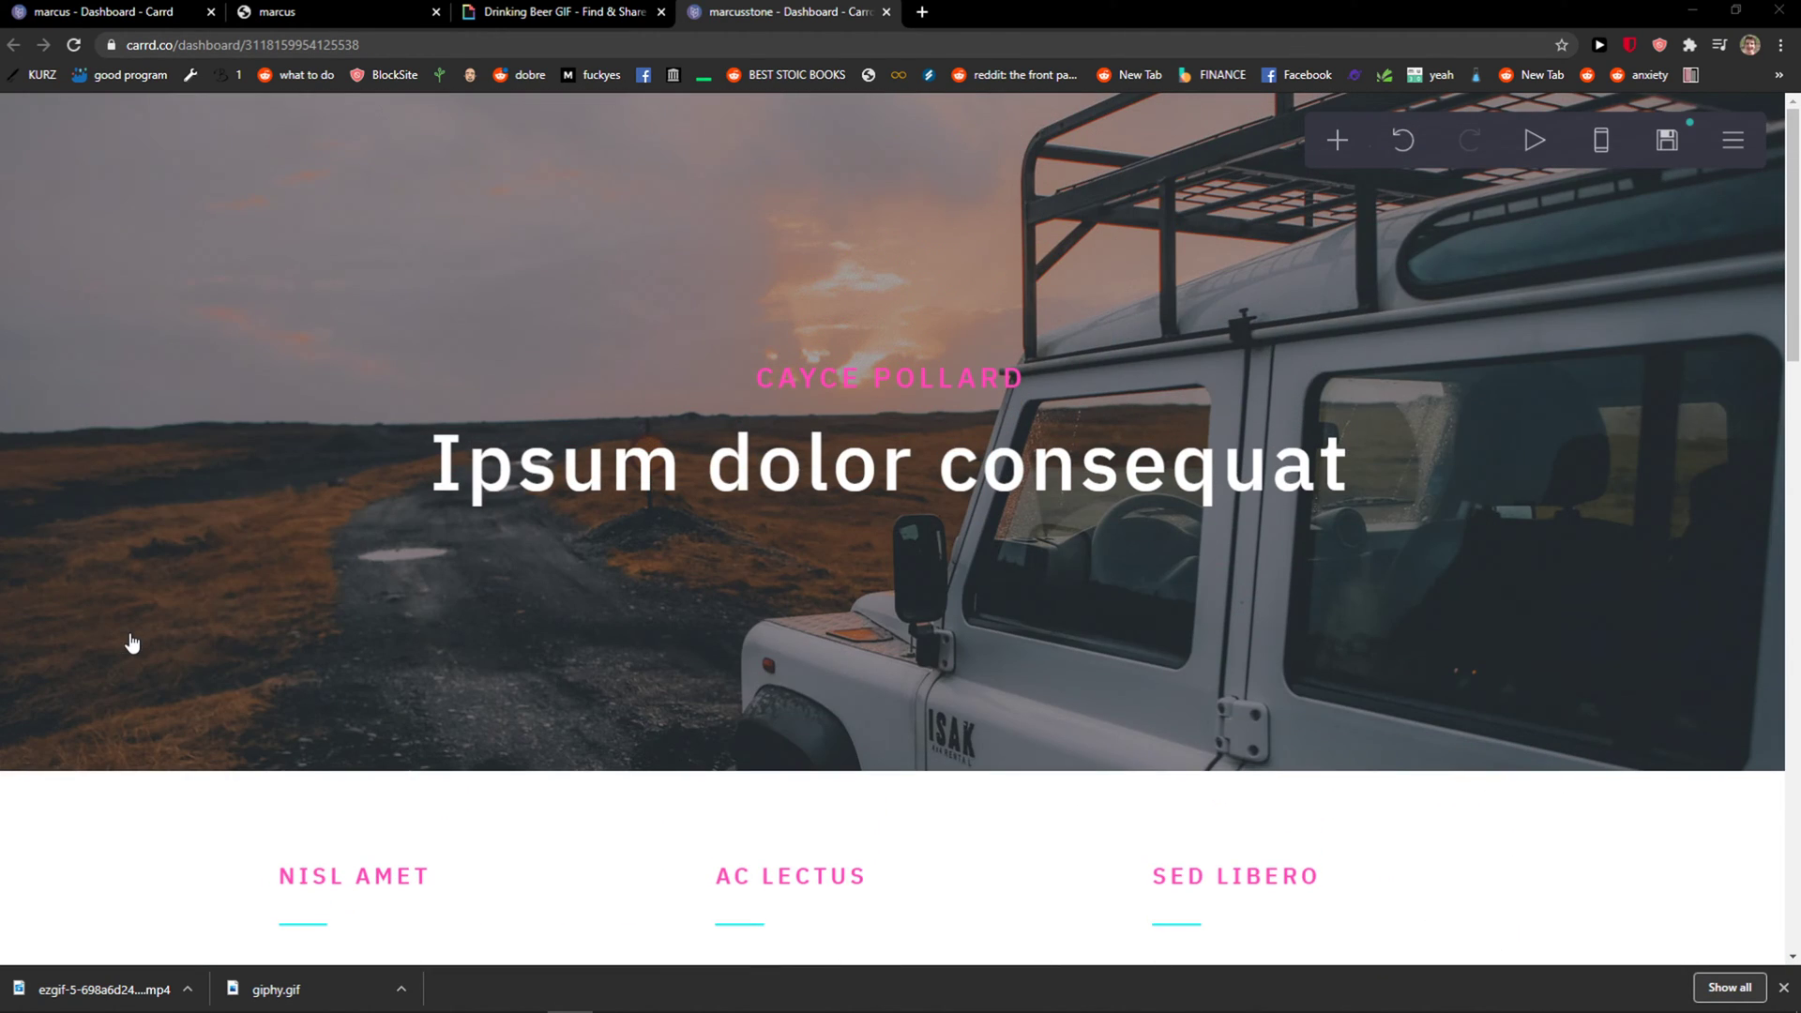
scroll(181, 465, "down", 3)
scroll(176, 562, "down", 5)
scroll(171, 632, "down", 1)
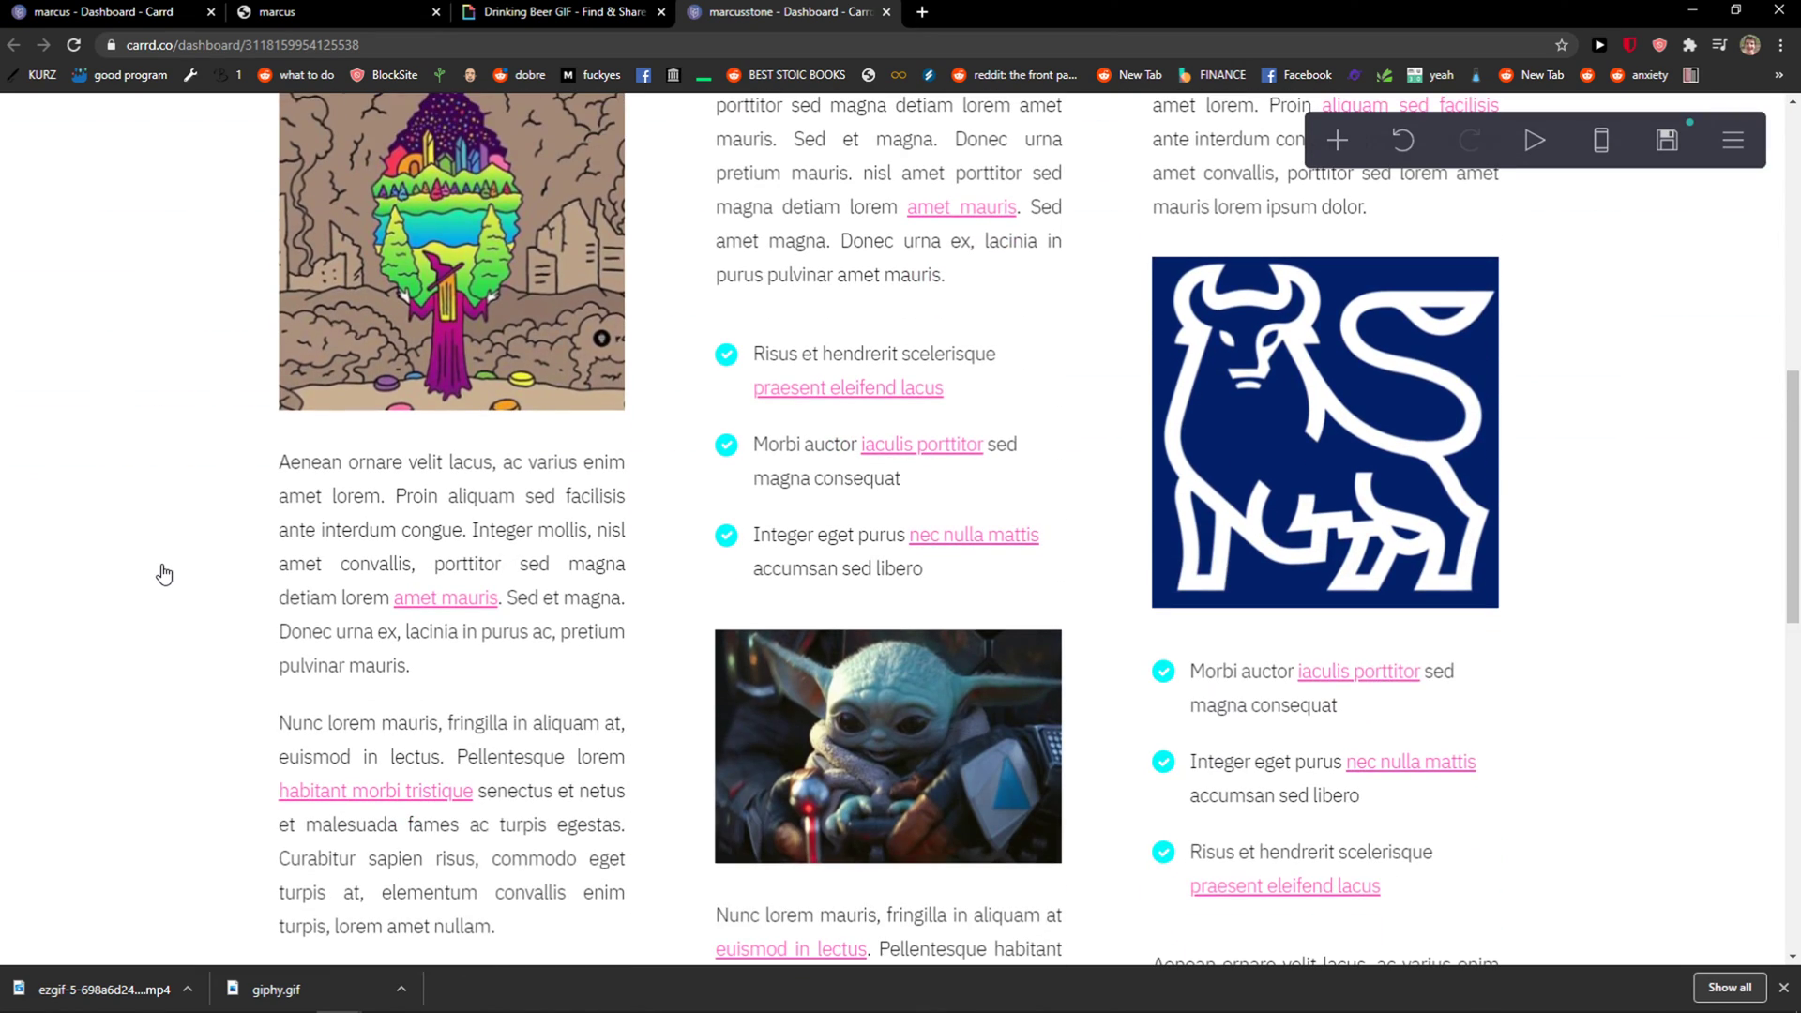
scroll(170, 632, "down", 3)
scroll(175, 633, "down", 4)
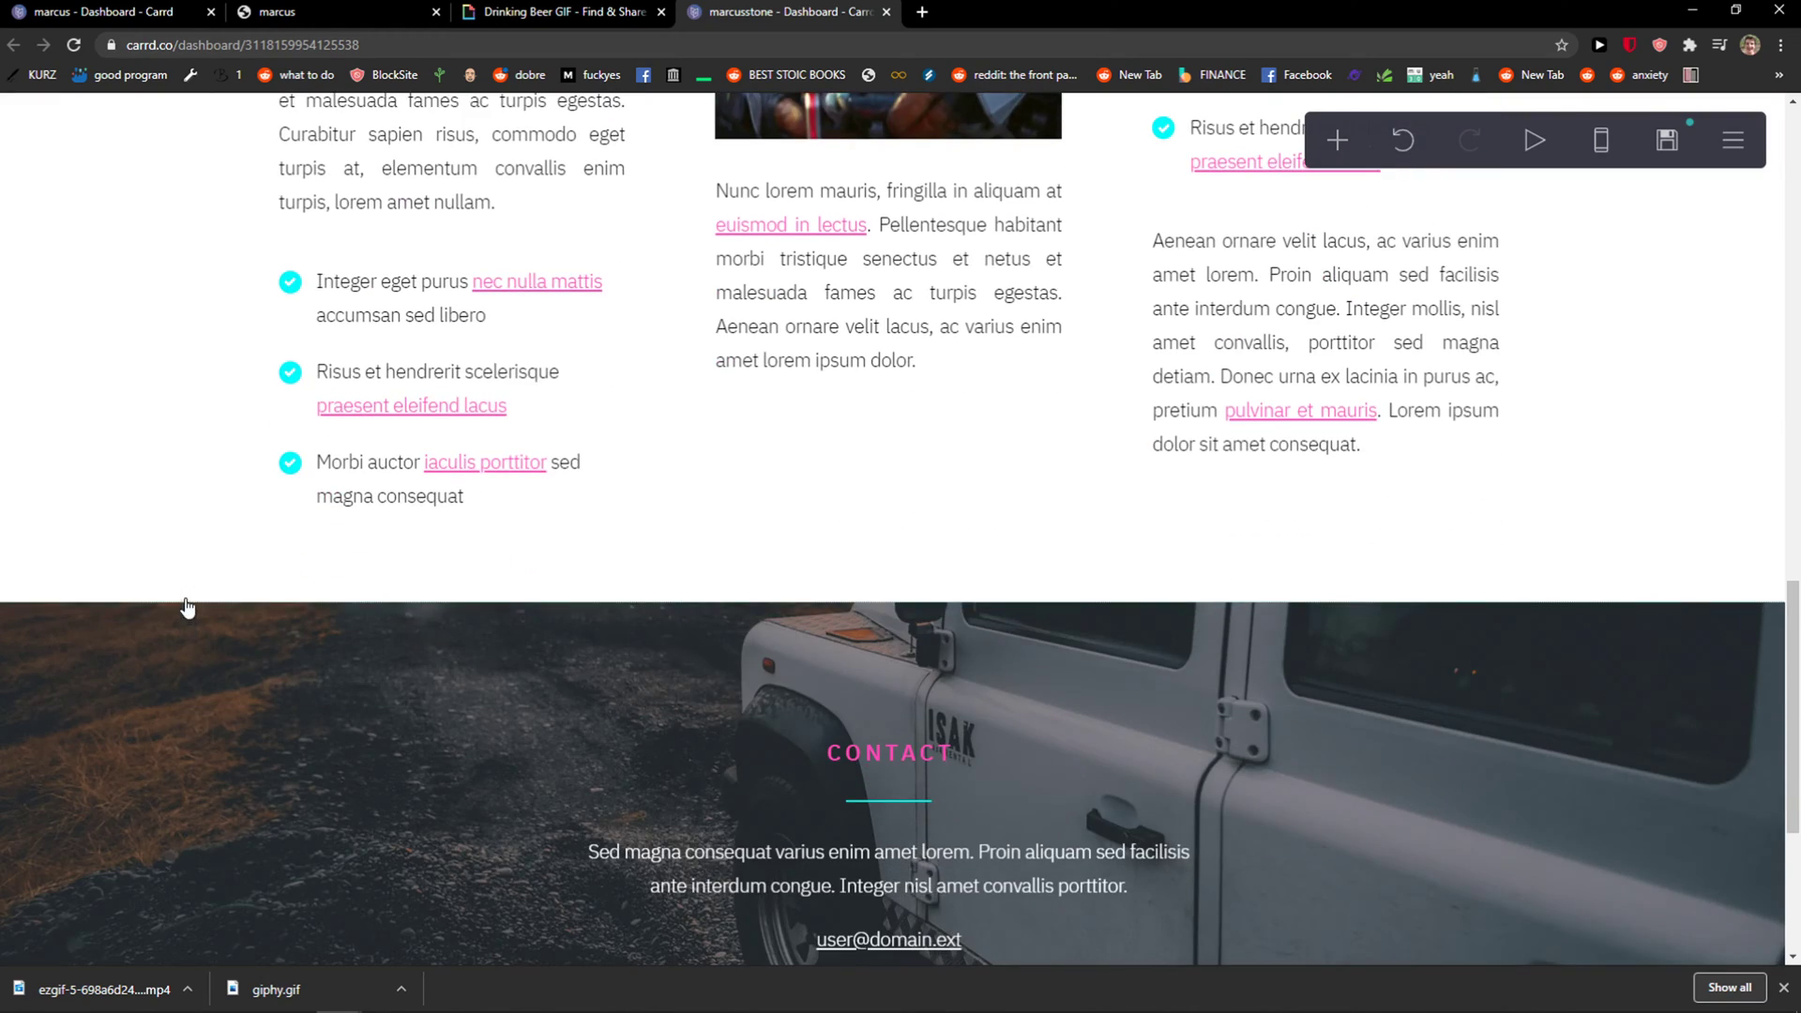
scroll(211, 647, "down", 3)
Step: Duplicate the Baby Yoda image element and select the new empty image copy
left_click(217, 547)
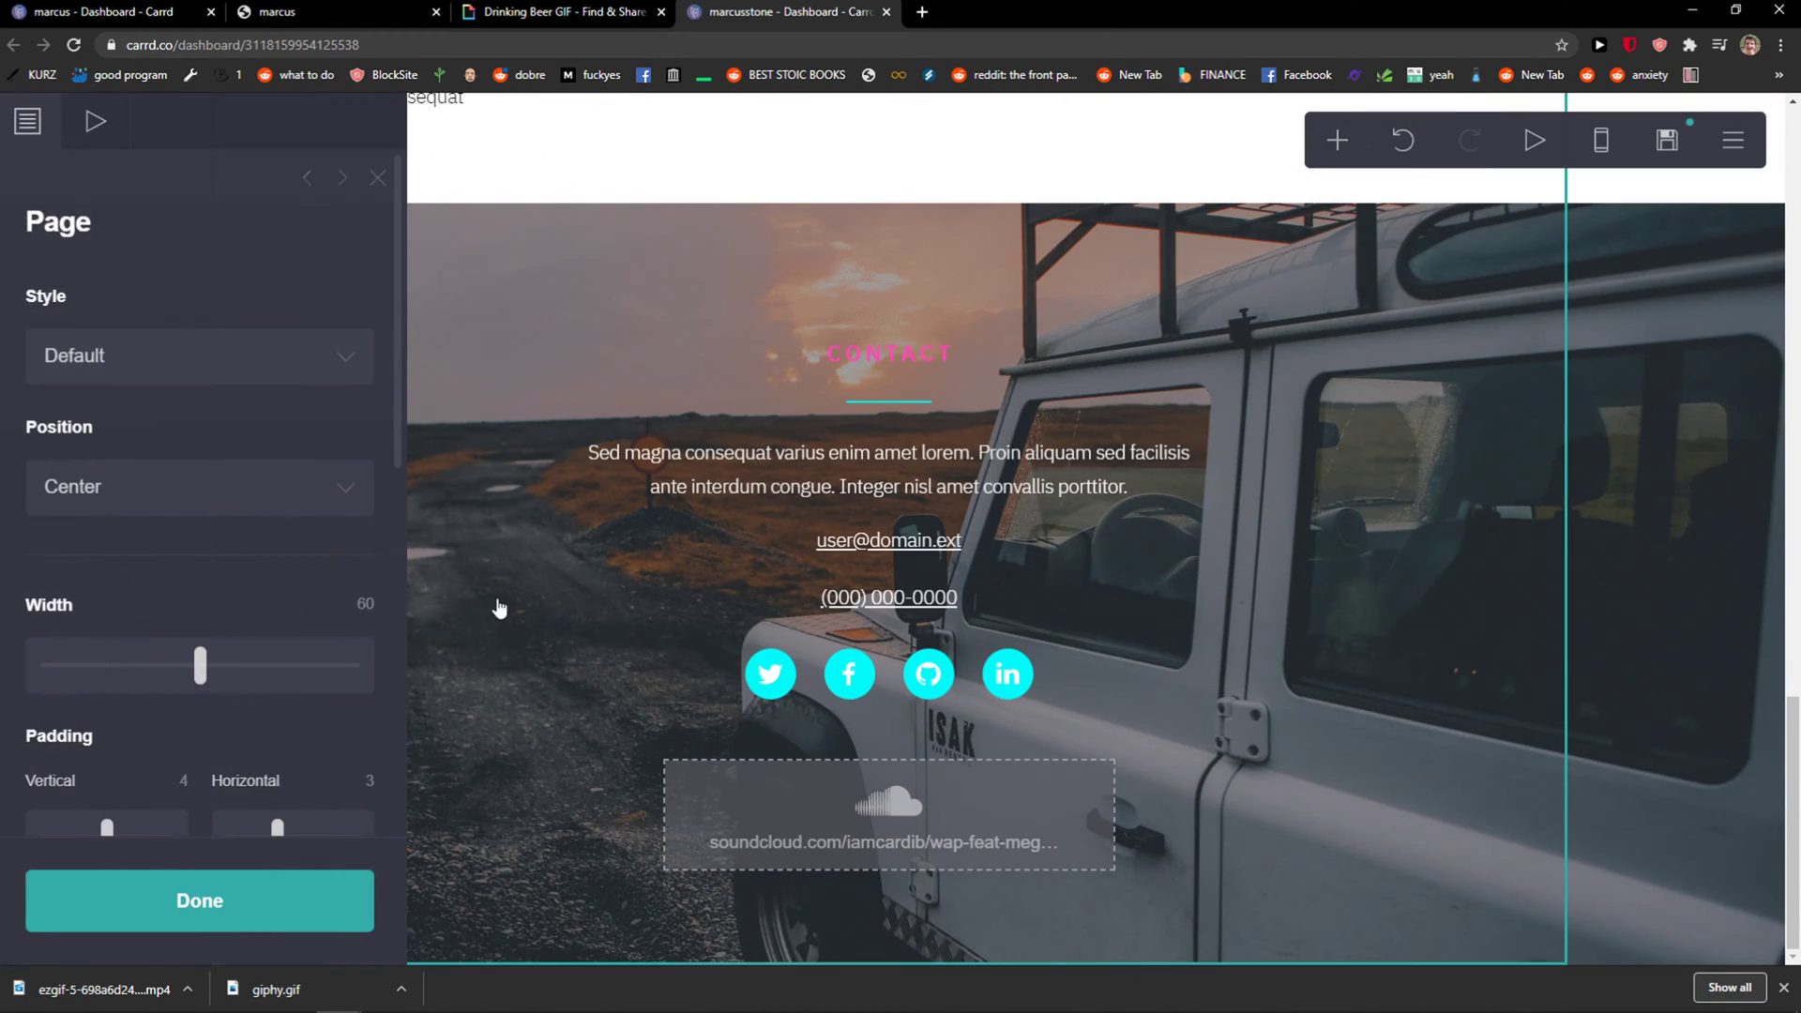
left_click(665, 856)
left_click(759, 676)
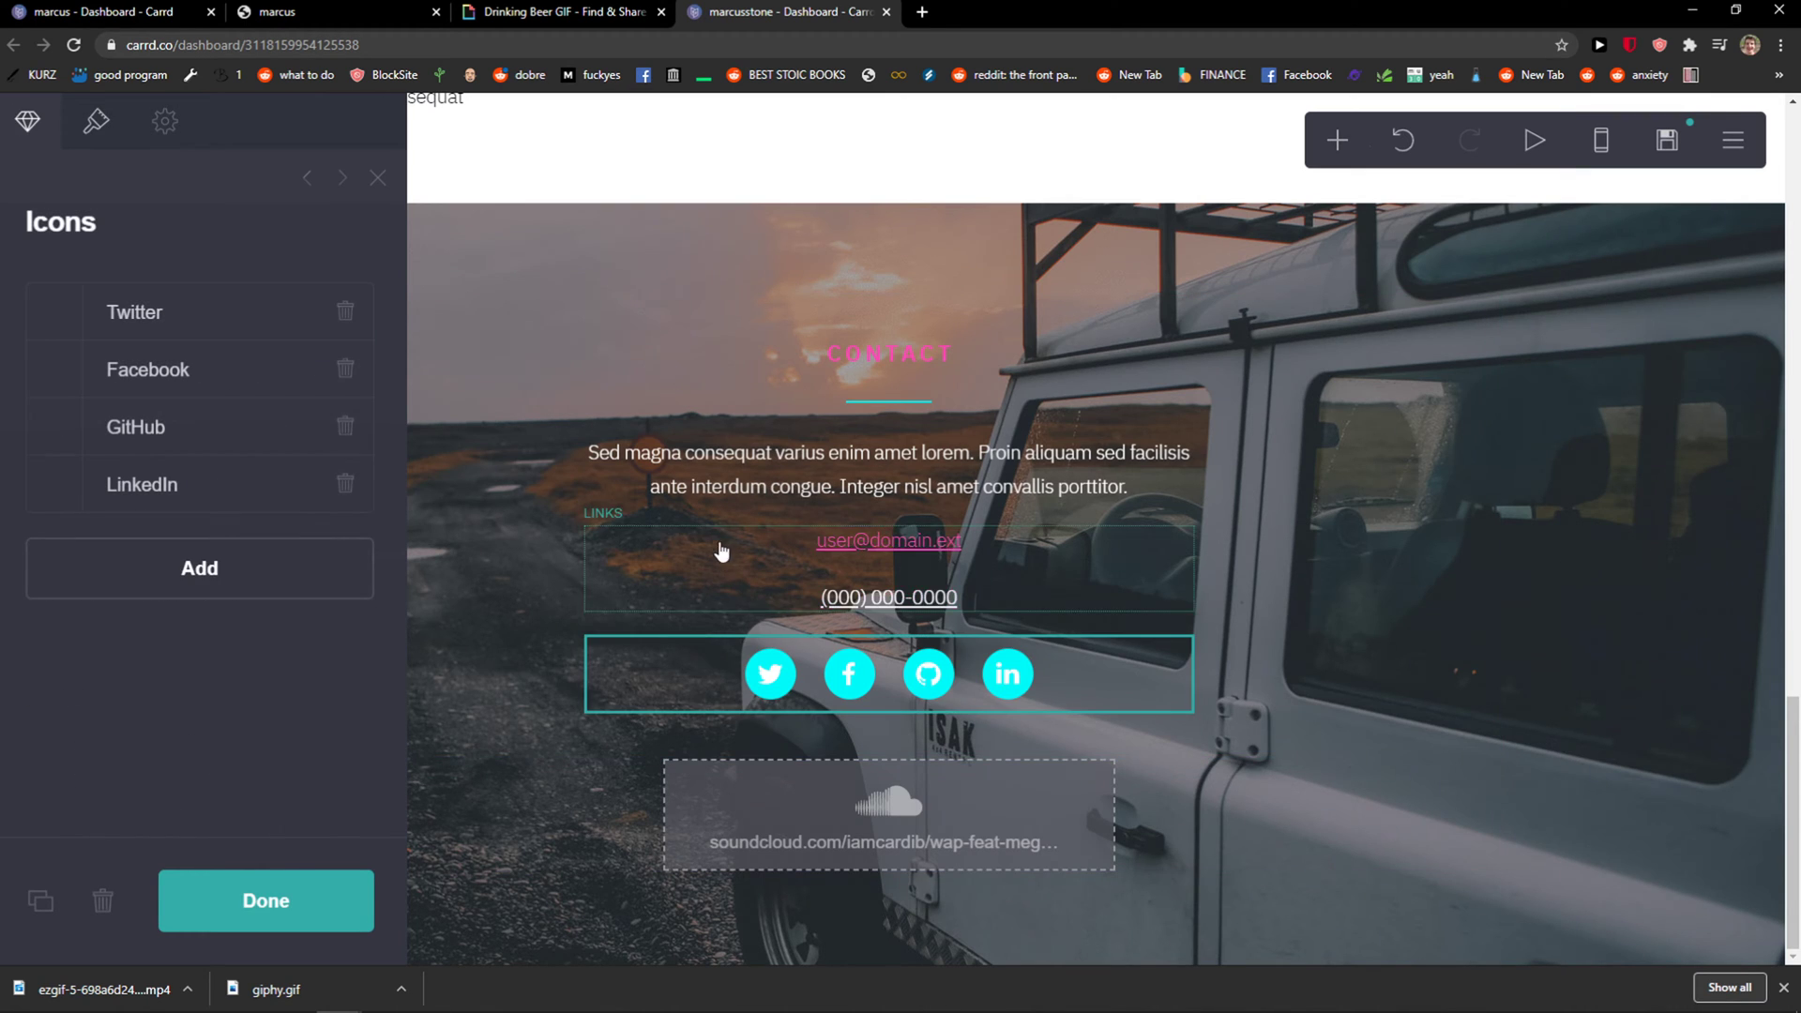
scroll(704, 564, "up", 8)
scroll(813, 453, "up", 3)
left_click(813, 453)
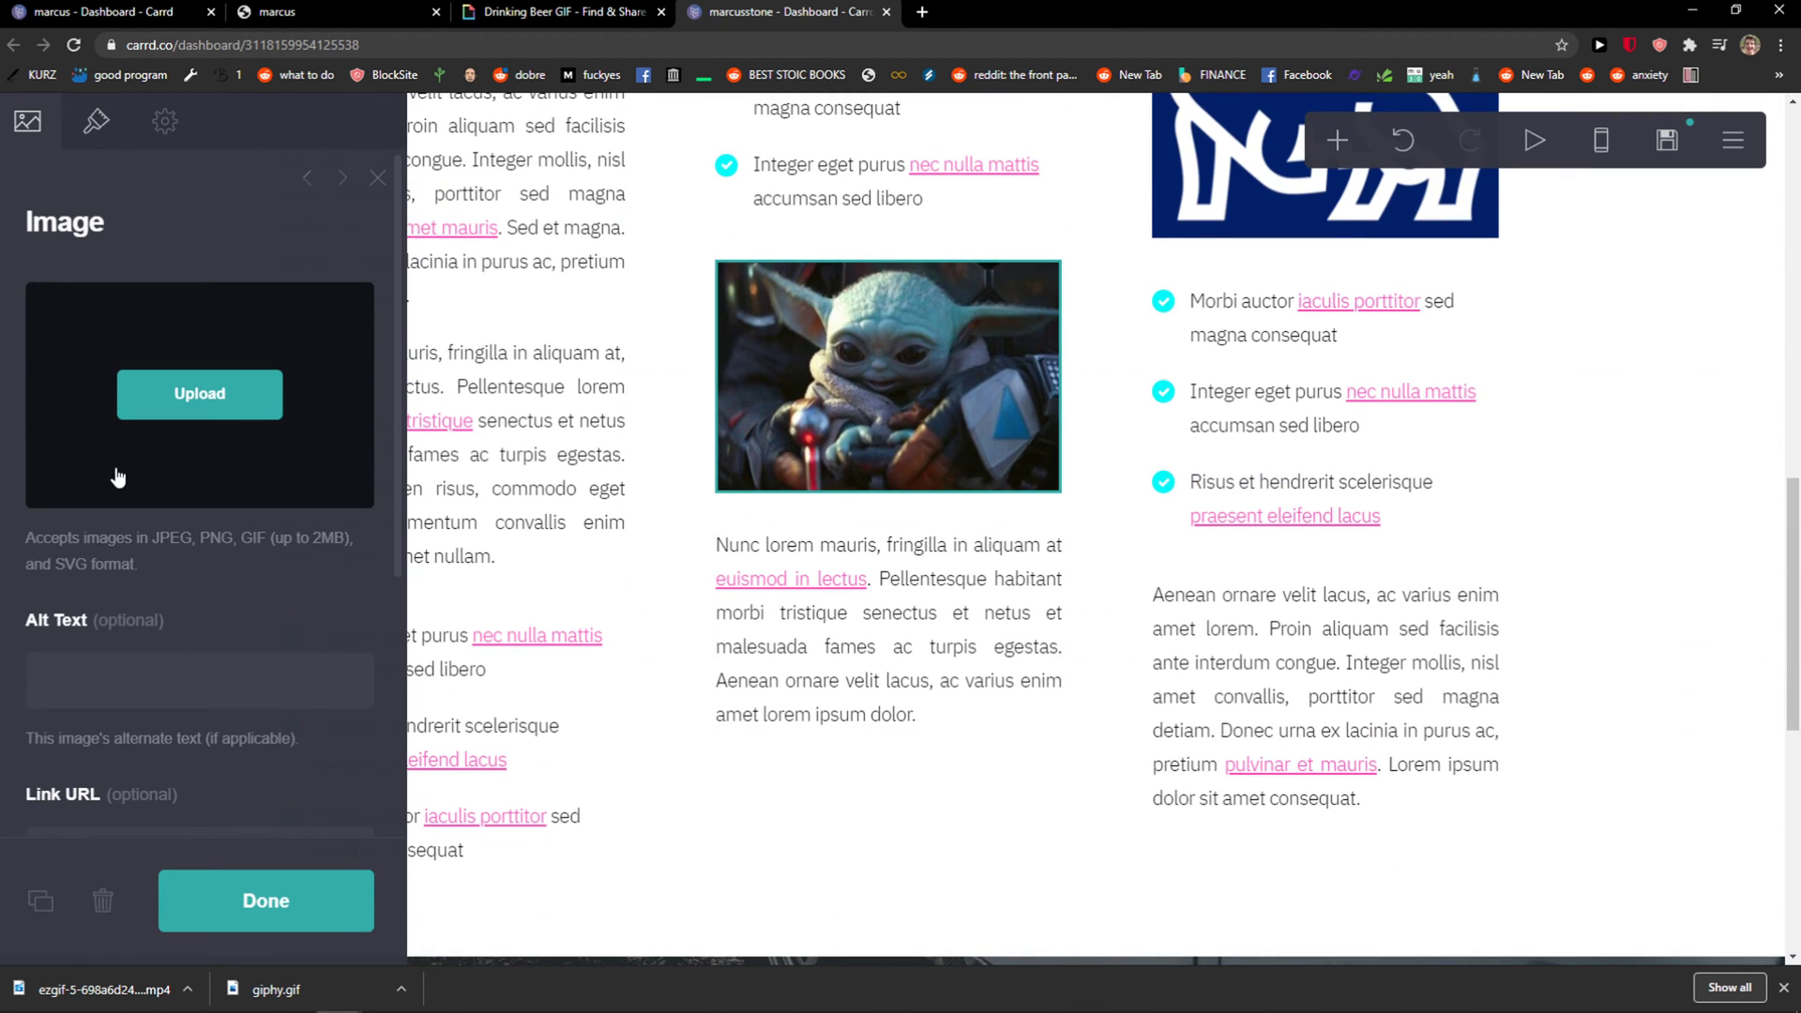
scroll(254, 563, "down", 3)
scroll(166, 643, "down", 1)
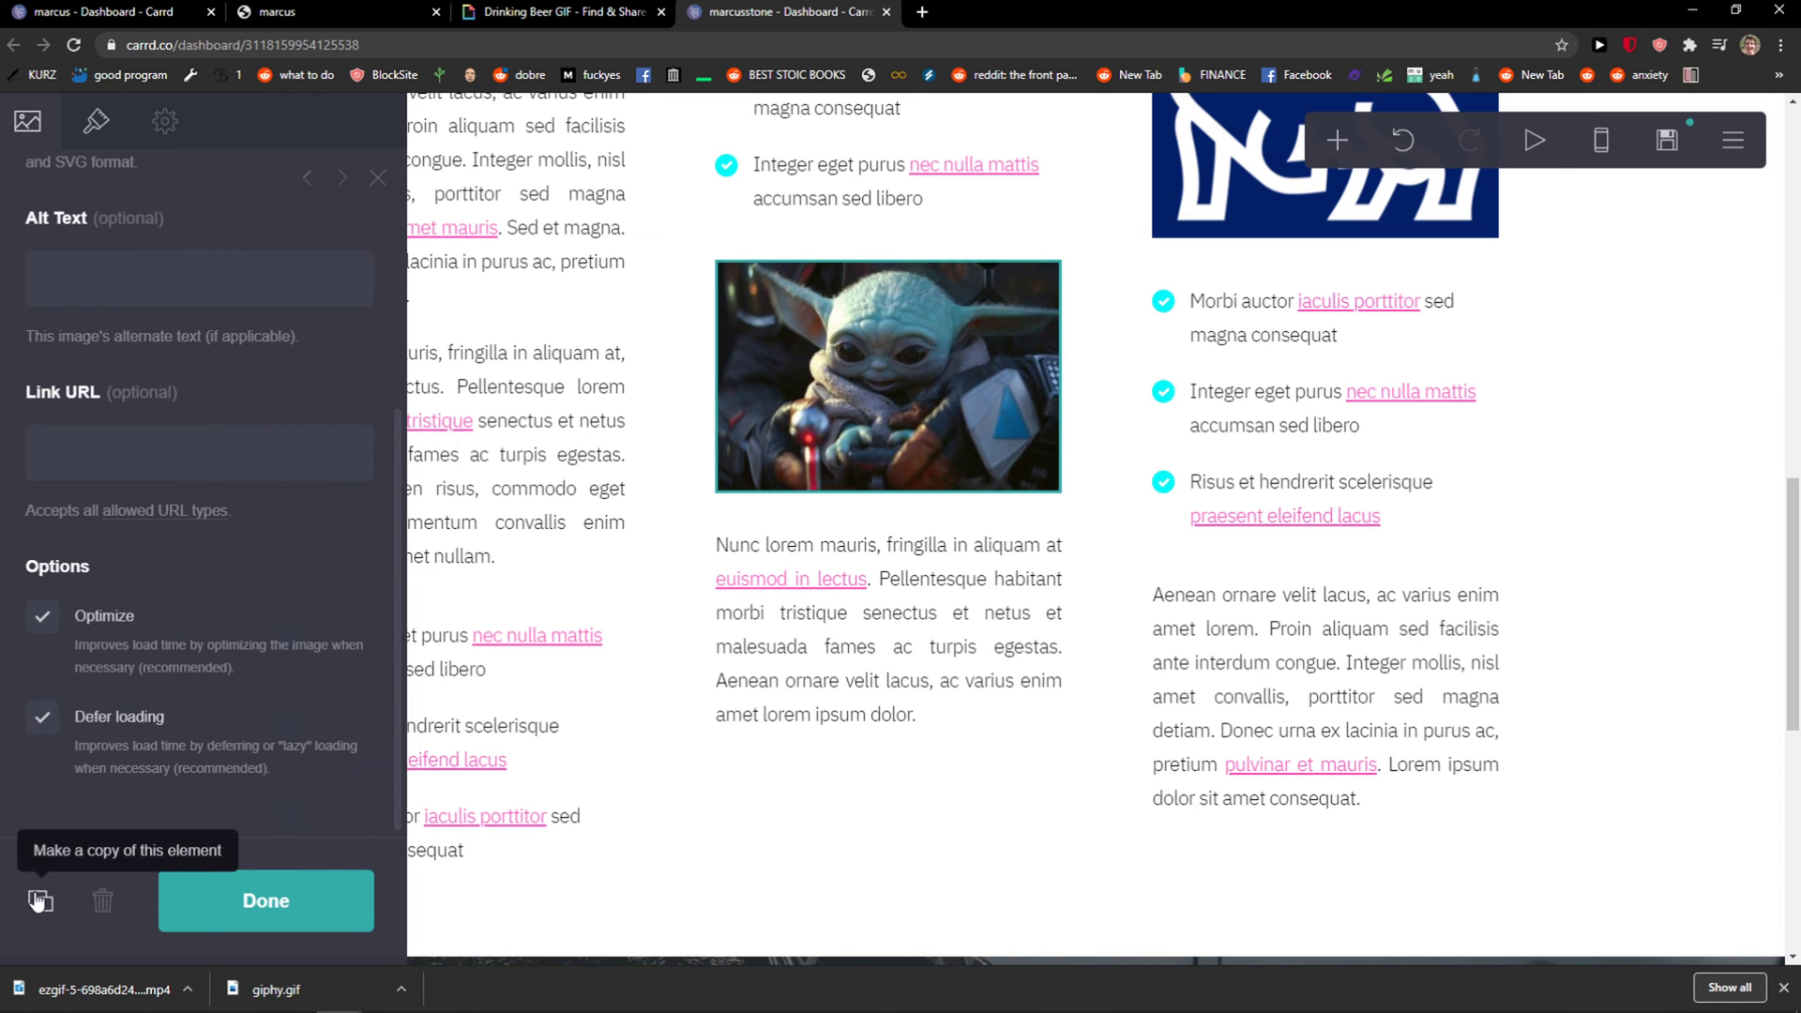
left_click(39, 902)
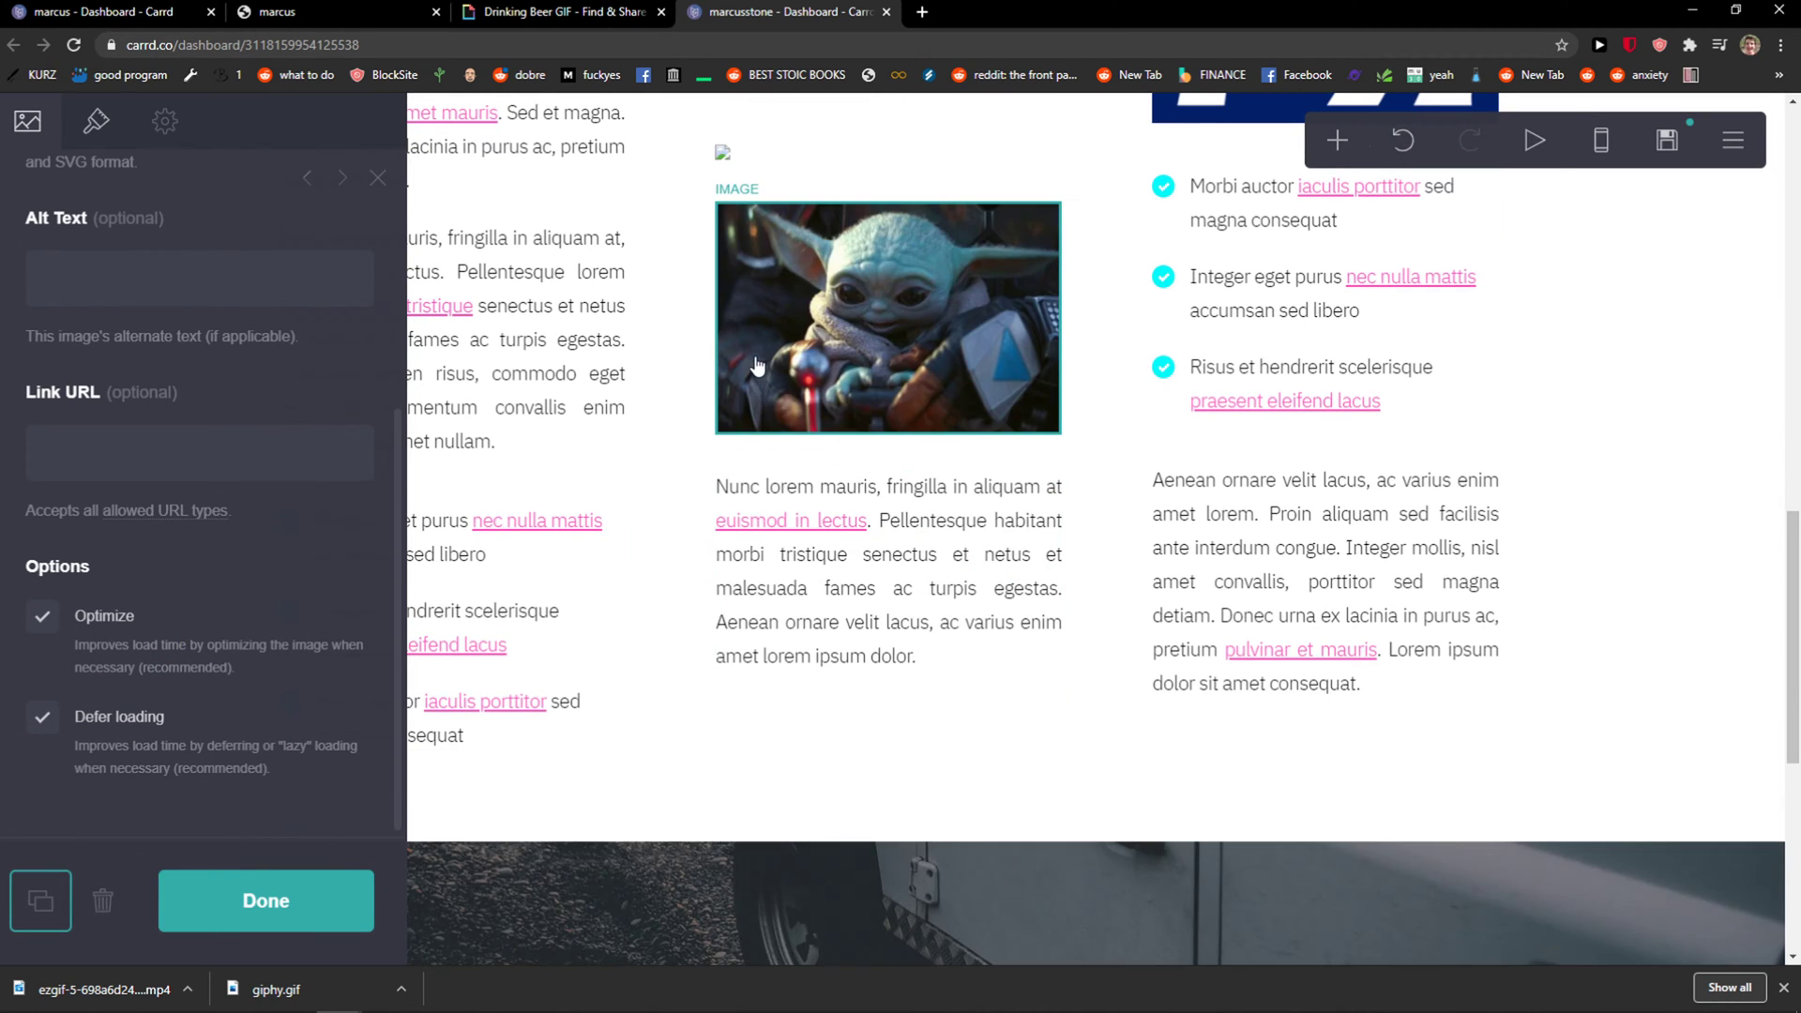
left_click(732, 338)
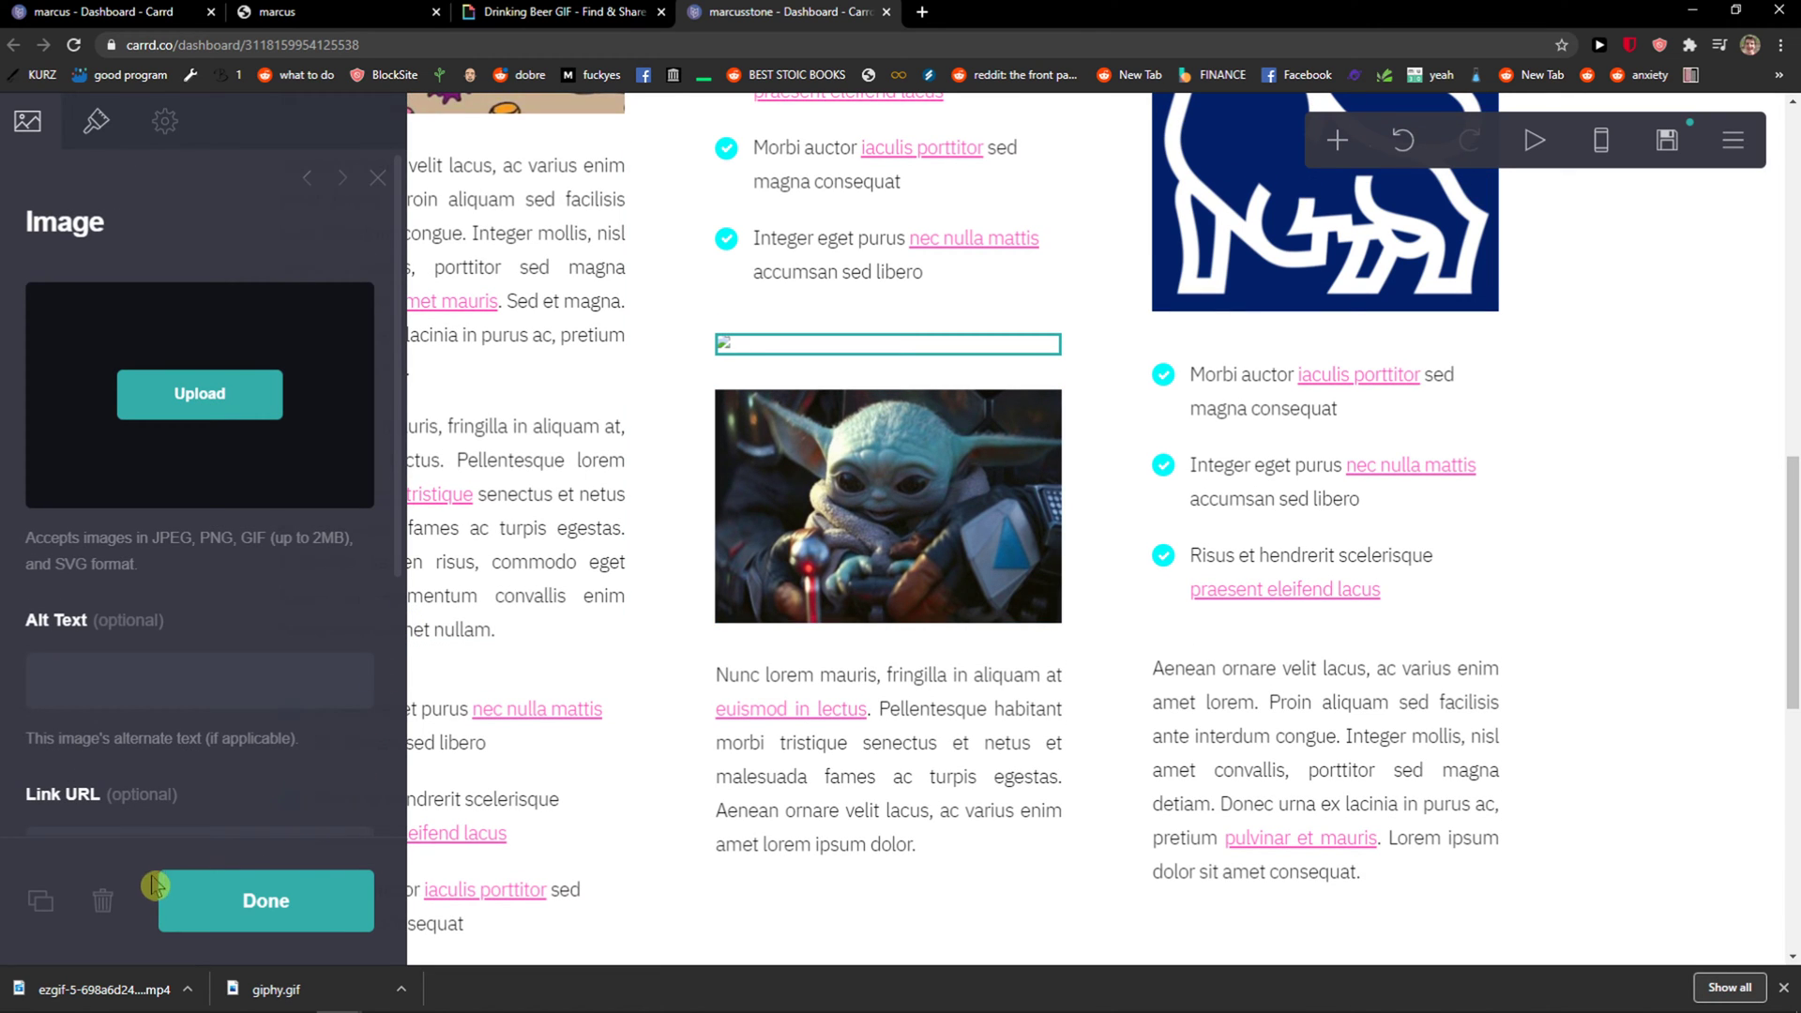
Step: Trash the empty image copy, then copy the Contact social icons row and select the copy
left_click(101, 900)
scroll(900, 564, "down", 8)
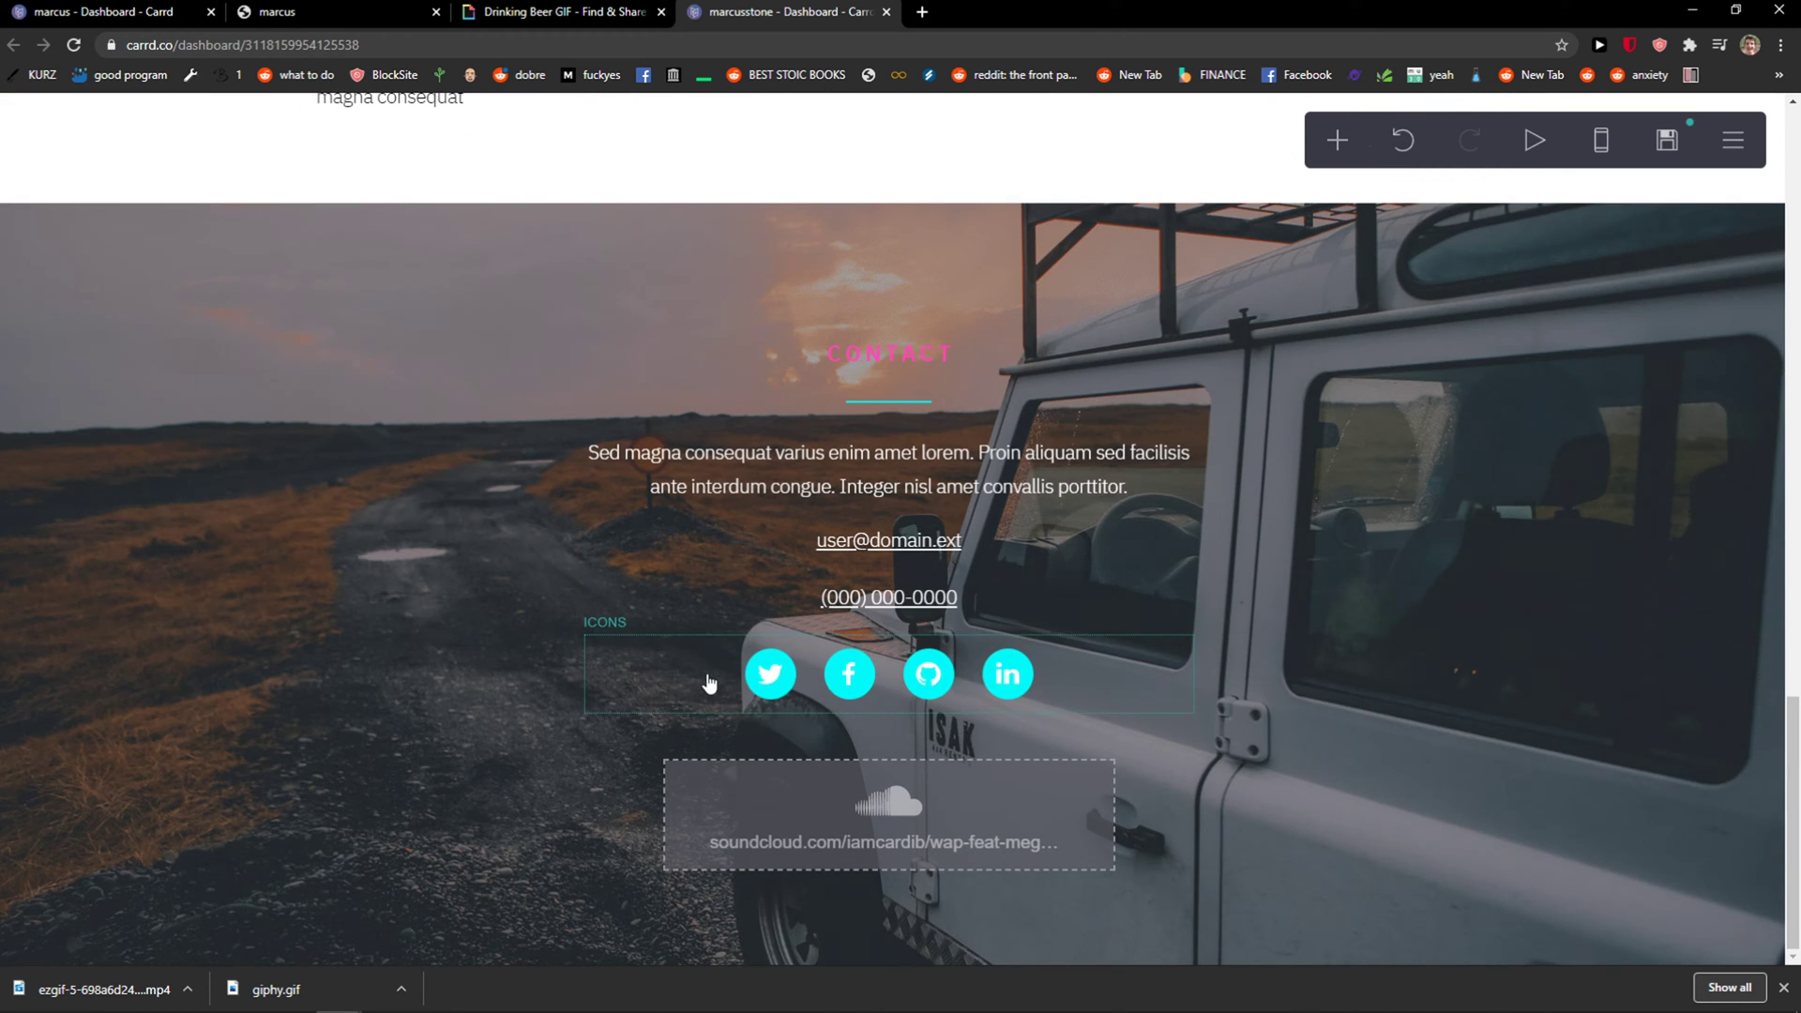
left_click(709, 684)
left_click(40, 900)
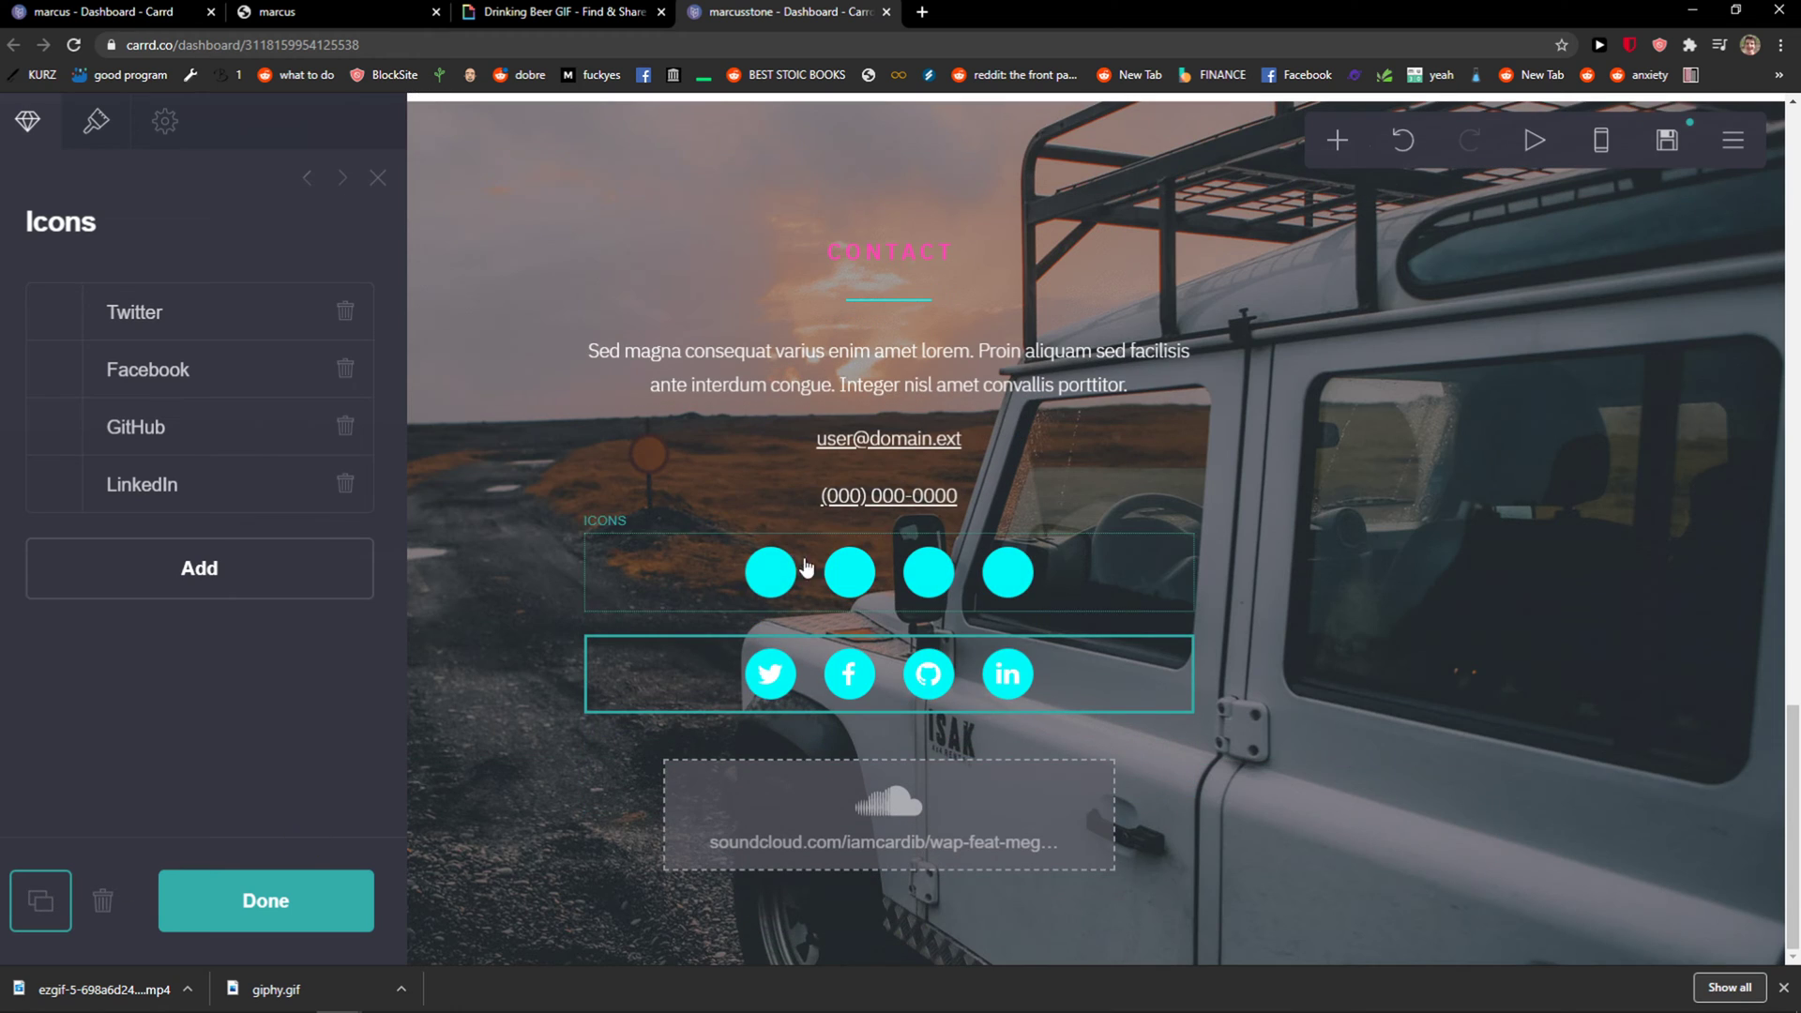
left_click(771, 573)
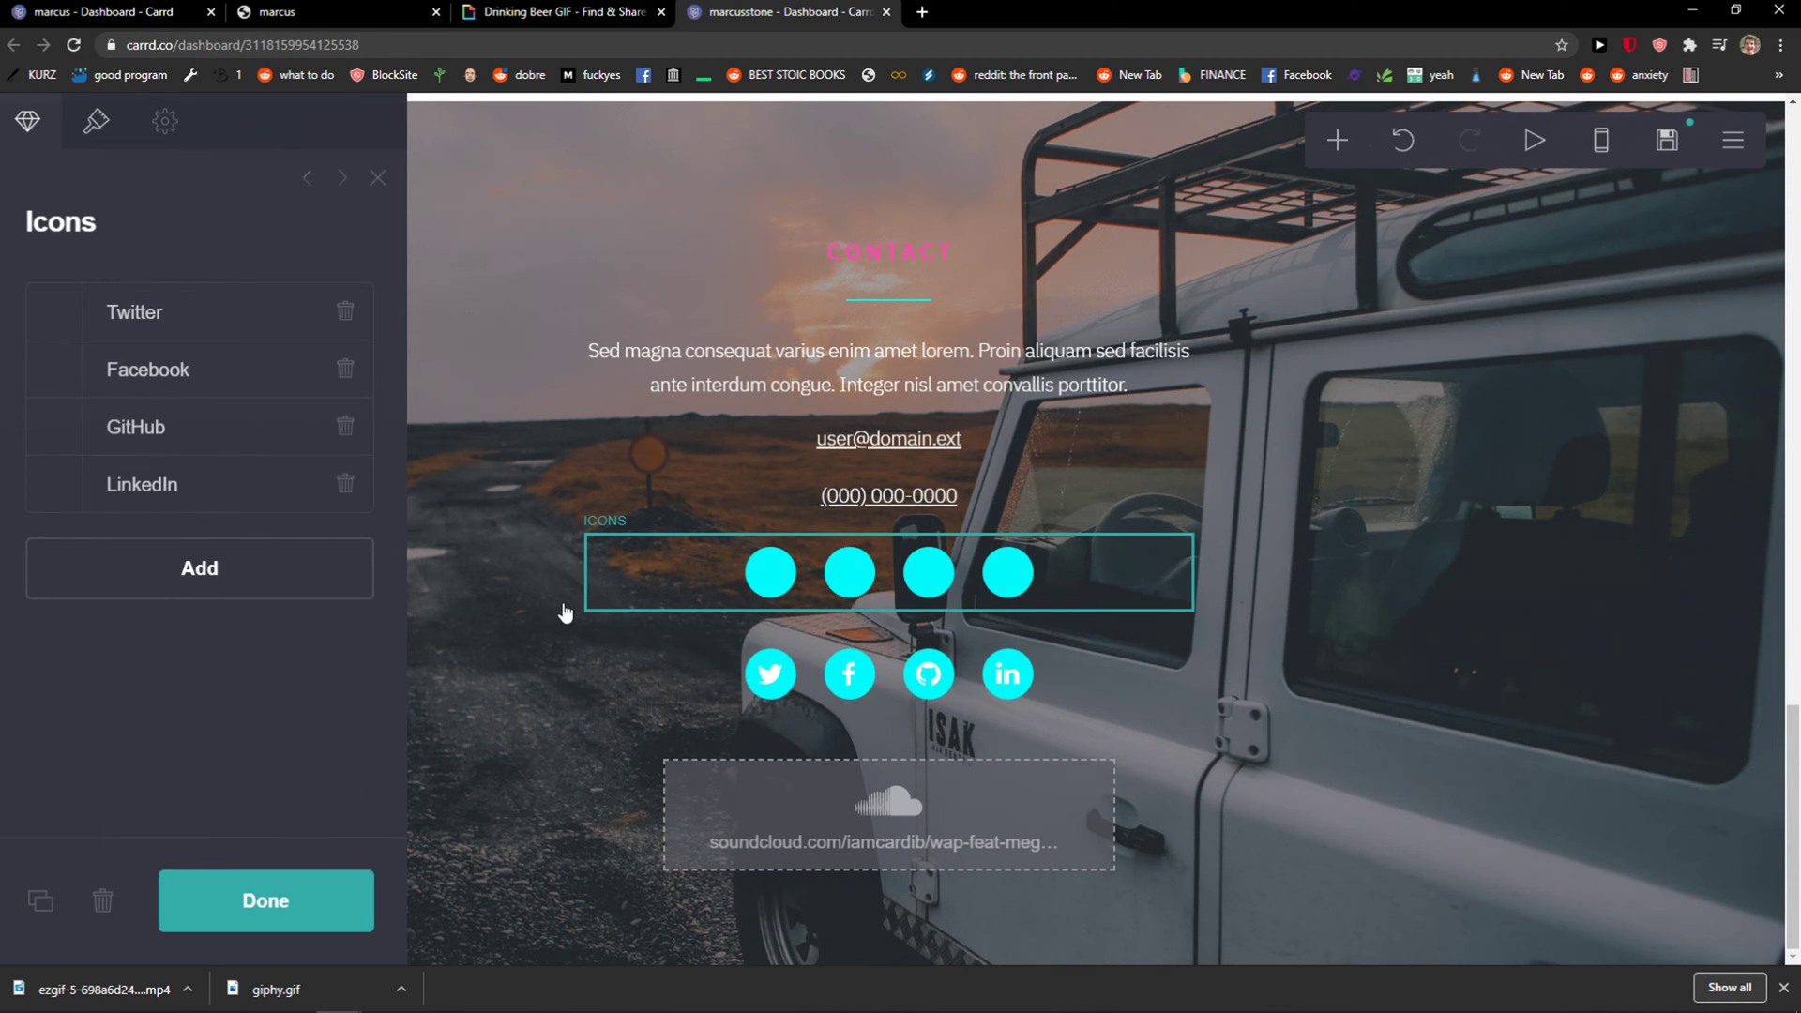
Step: Delete the duplicate icons row and make a copy of the SoundCloud audio embed
left_click(102, 900)
left_click(764, 843)
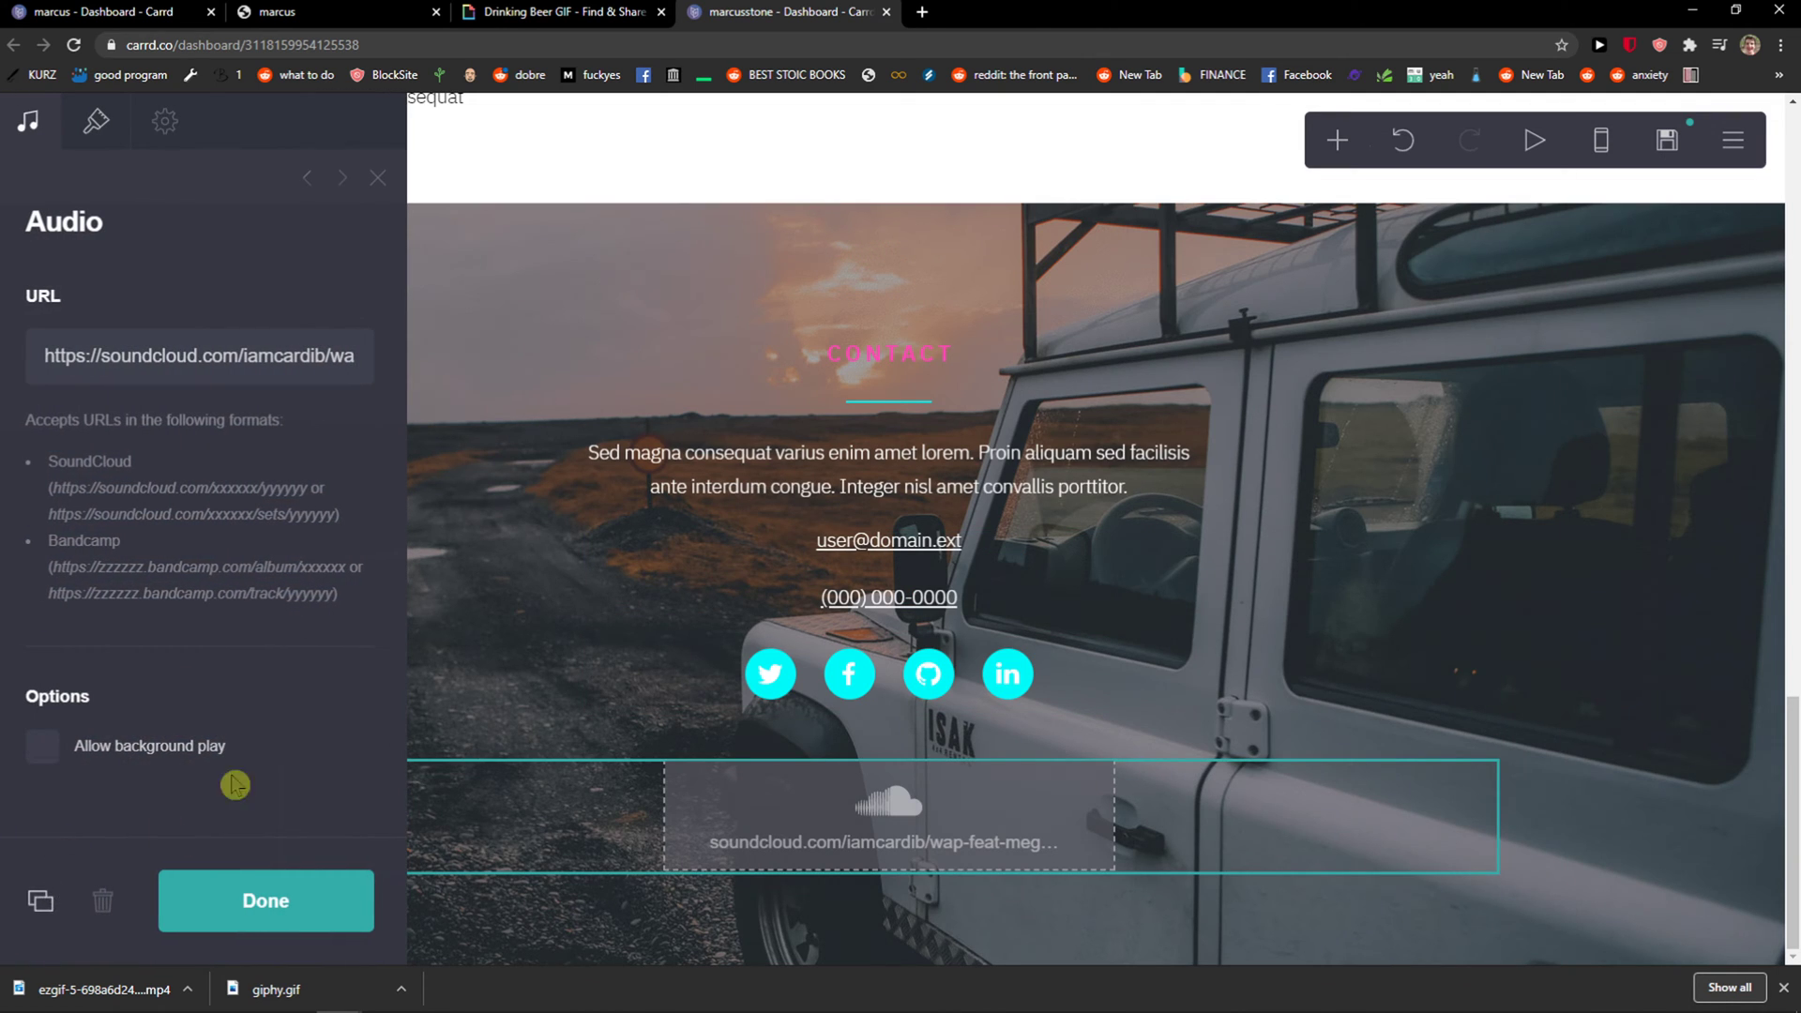
left_click(39, 900)
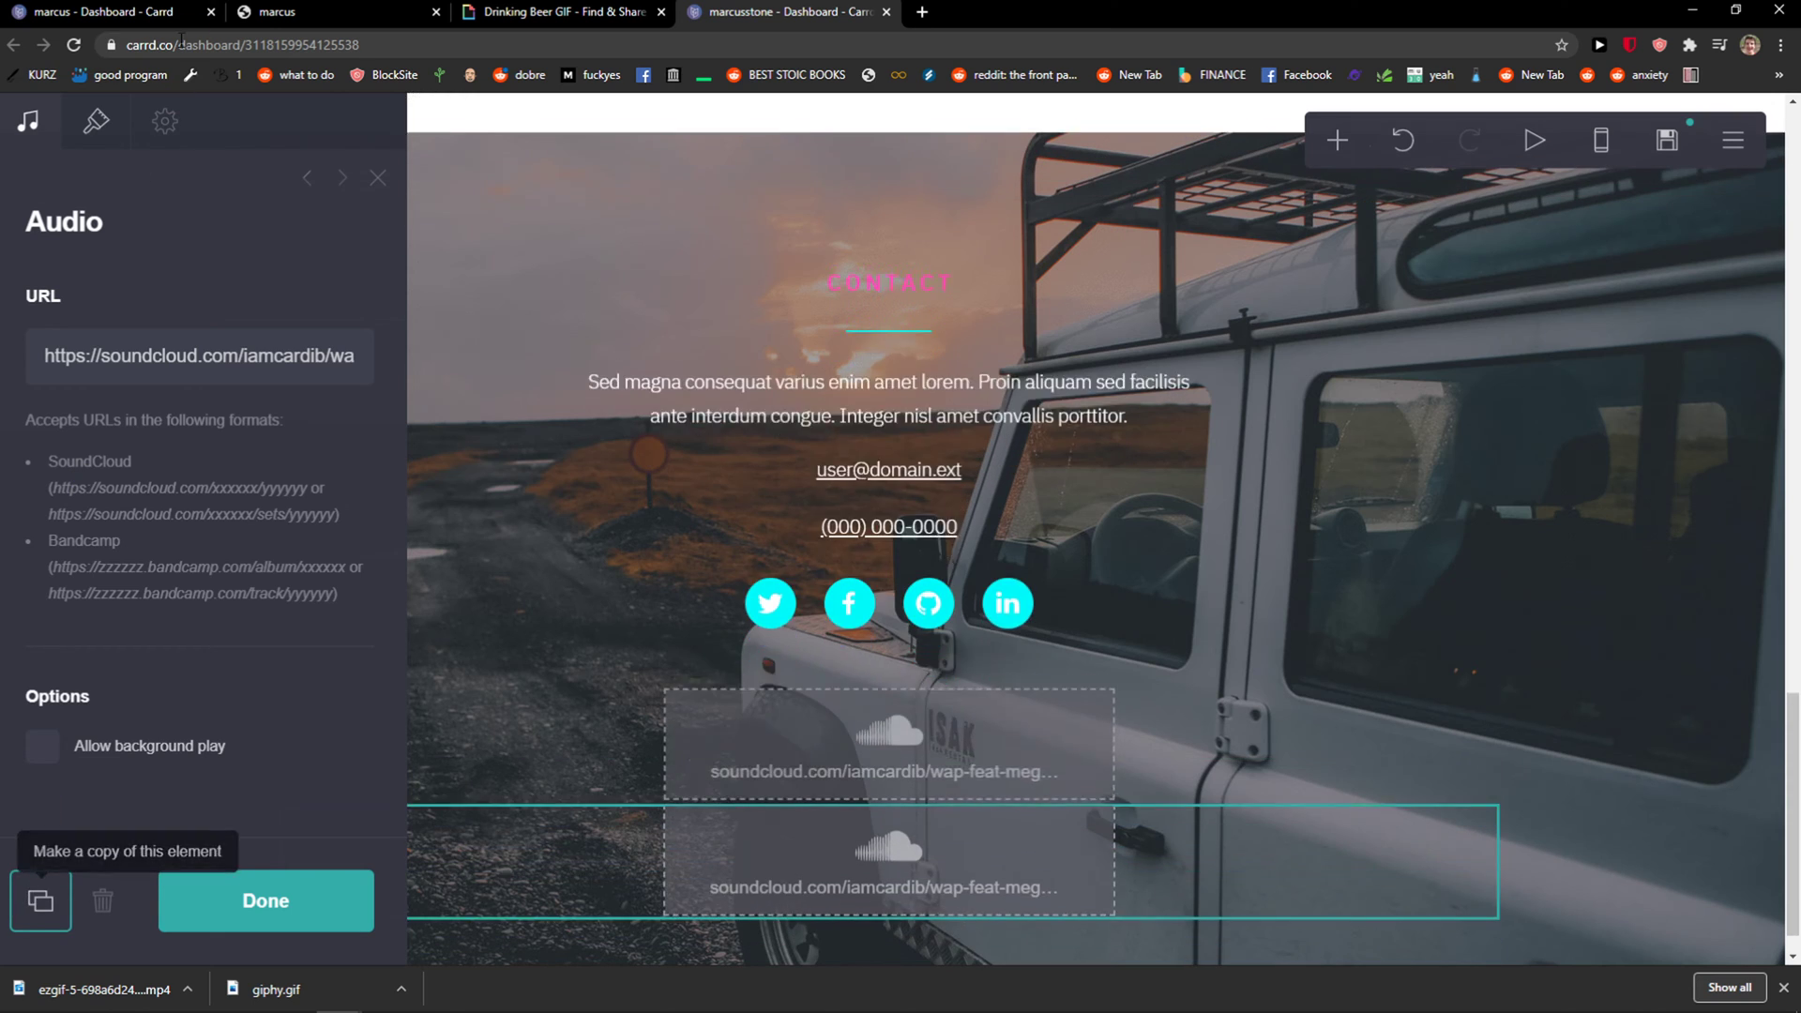
Step: View the audio element's advanced settings, then delete the second SoundCloud embed
left_click(165, 123)
scroll(286, 369, "down", 1)
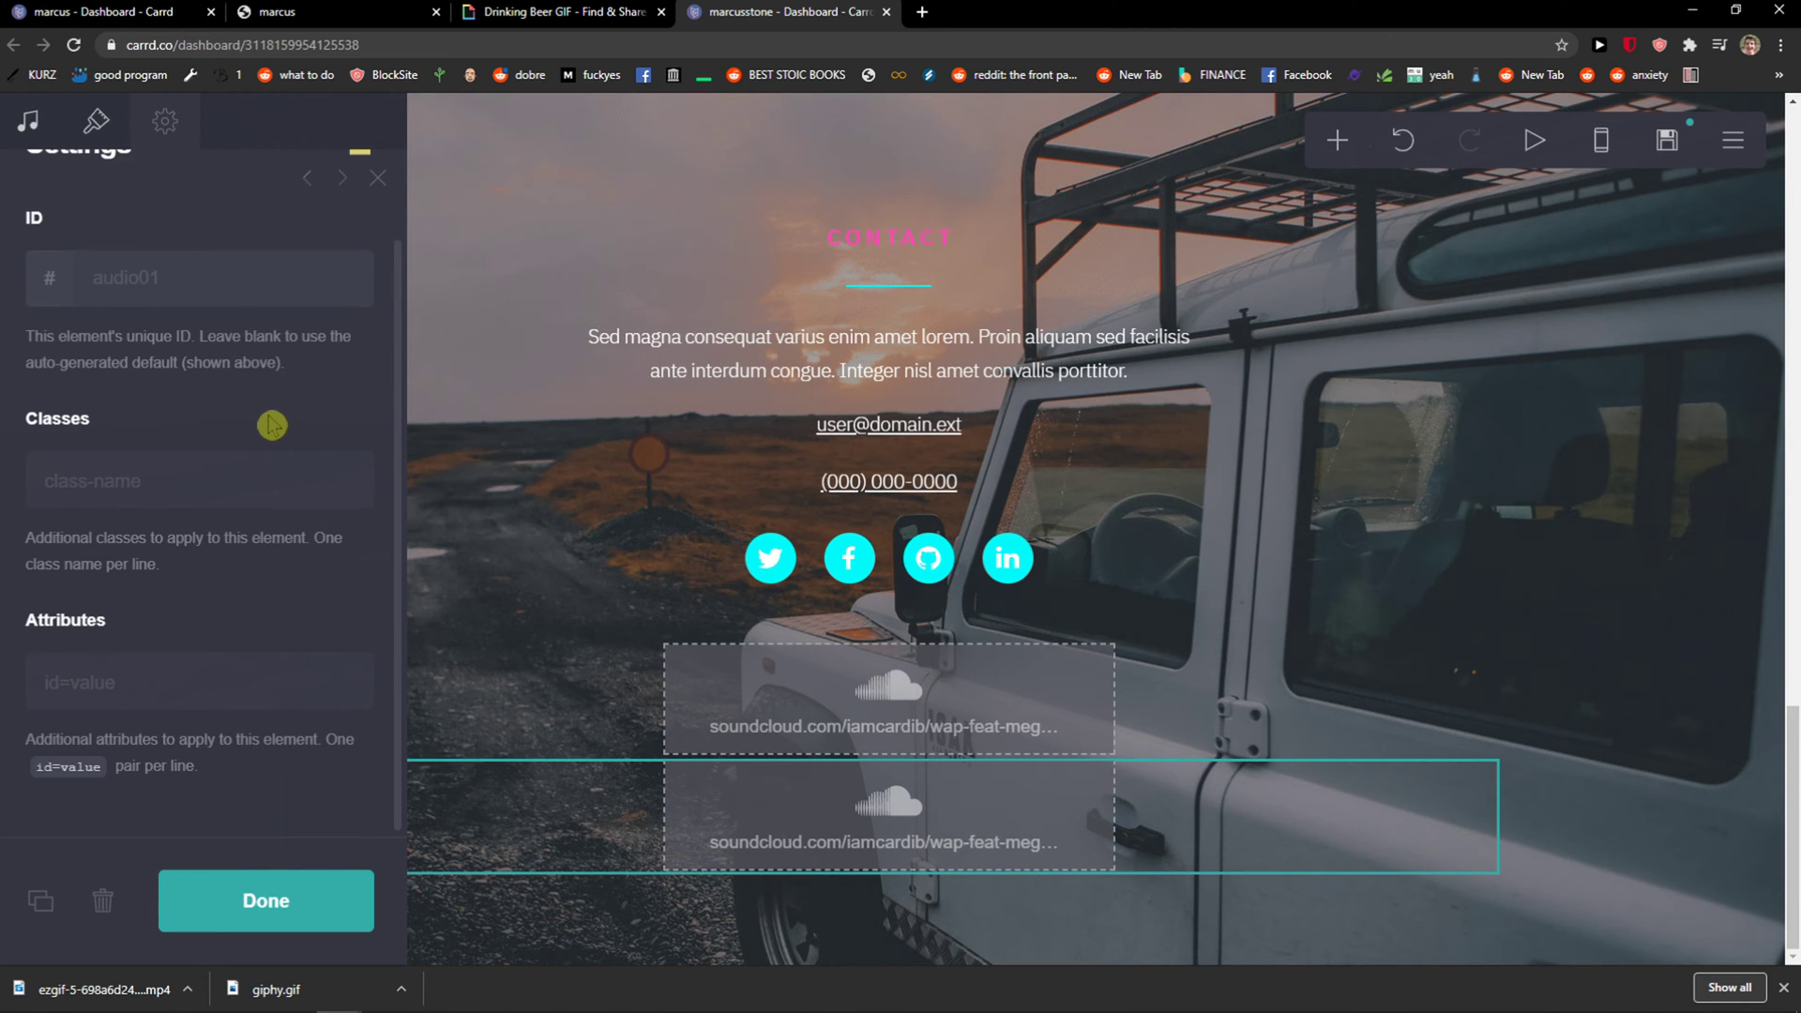
left_click(710, 807)
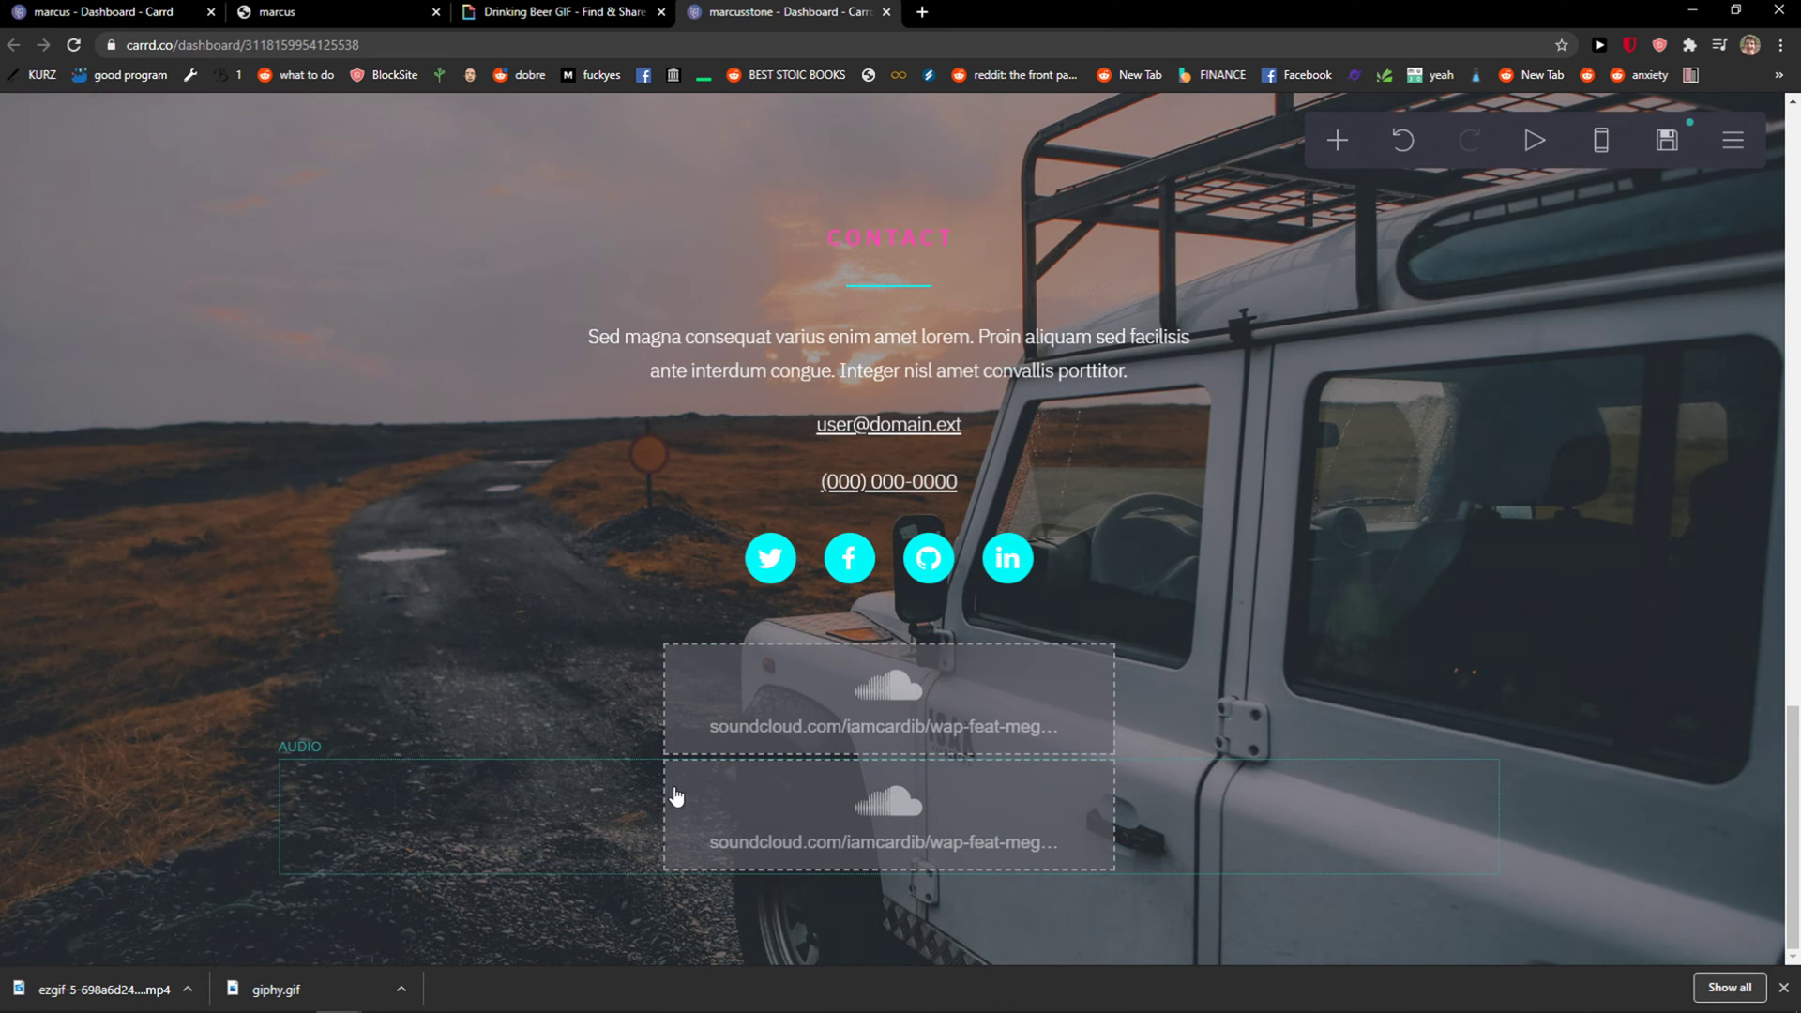
left_click(665, 807)
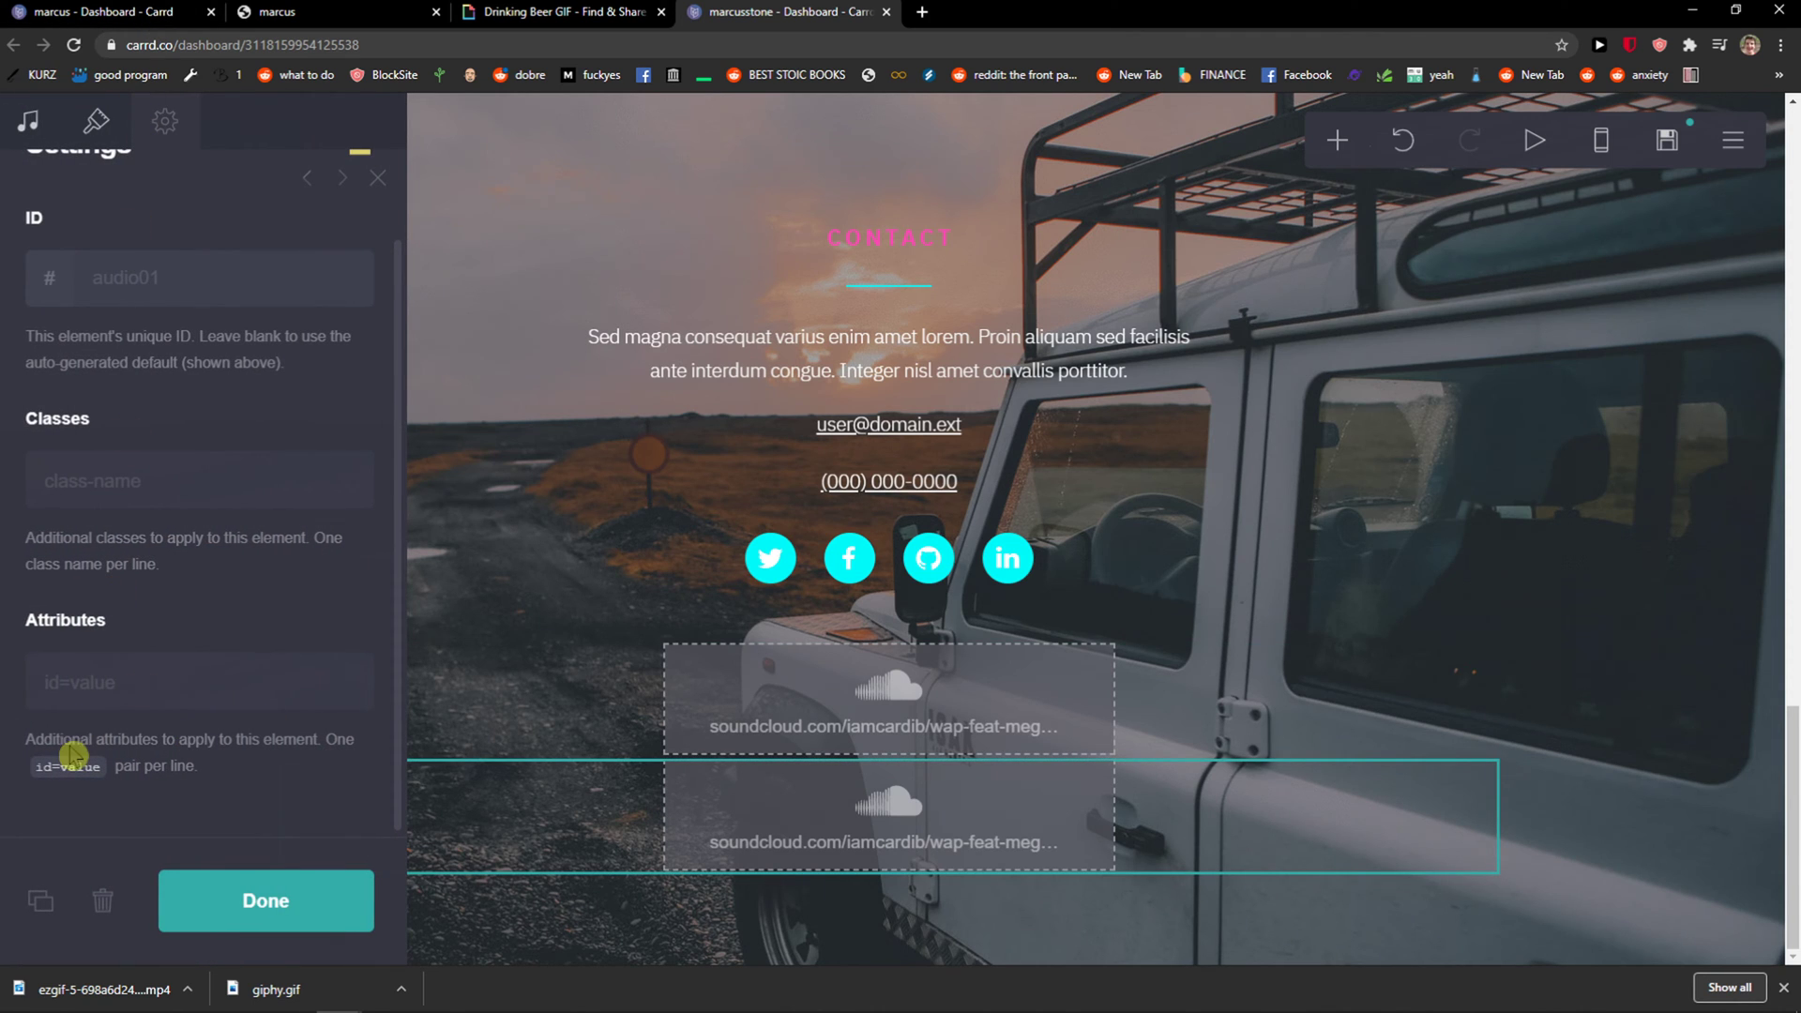
left_click(104, 899)
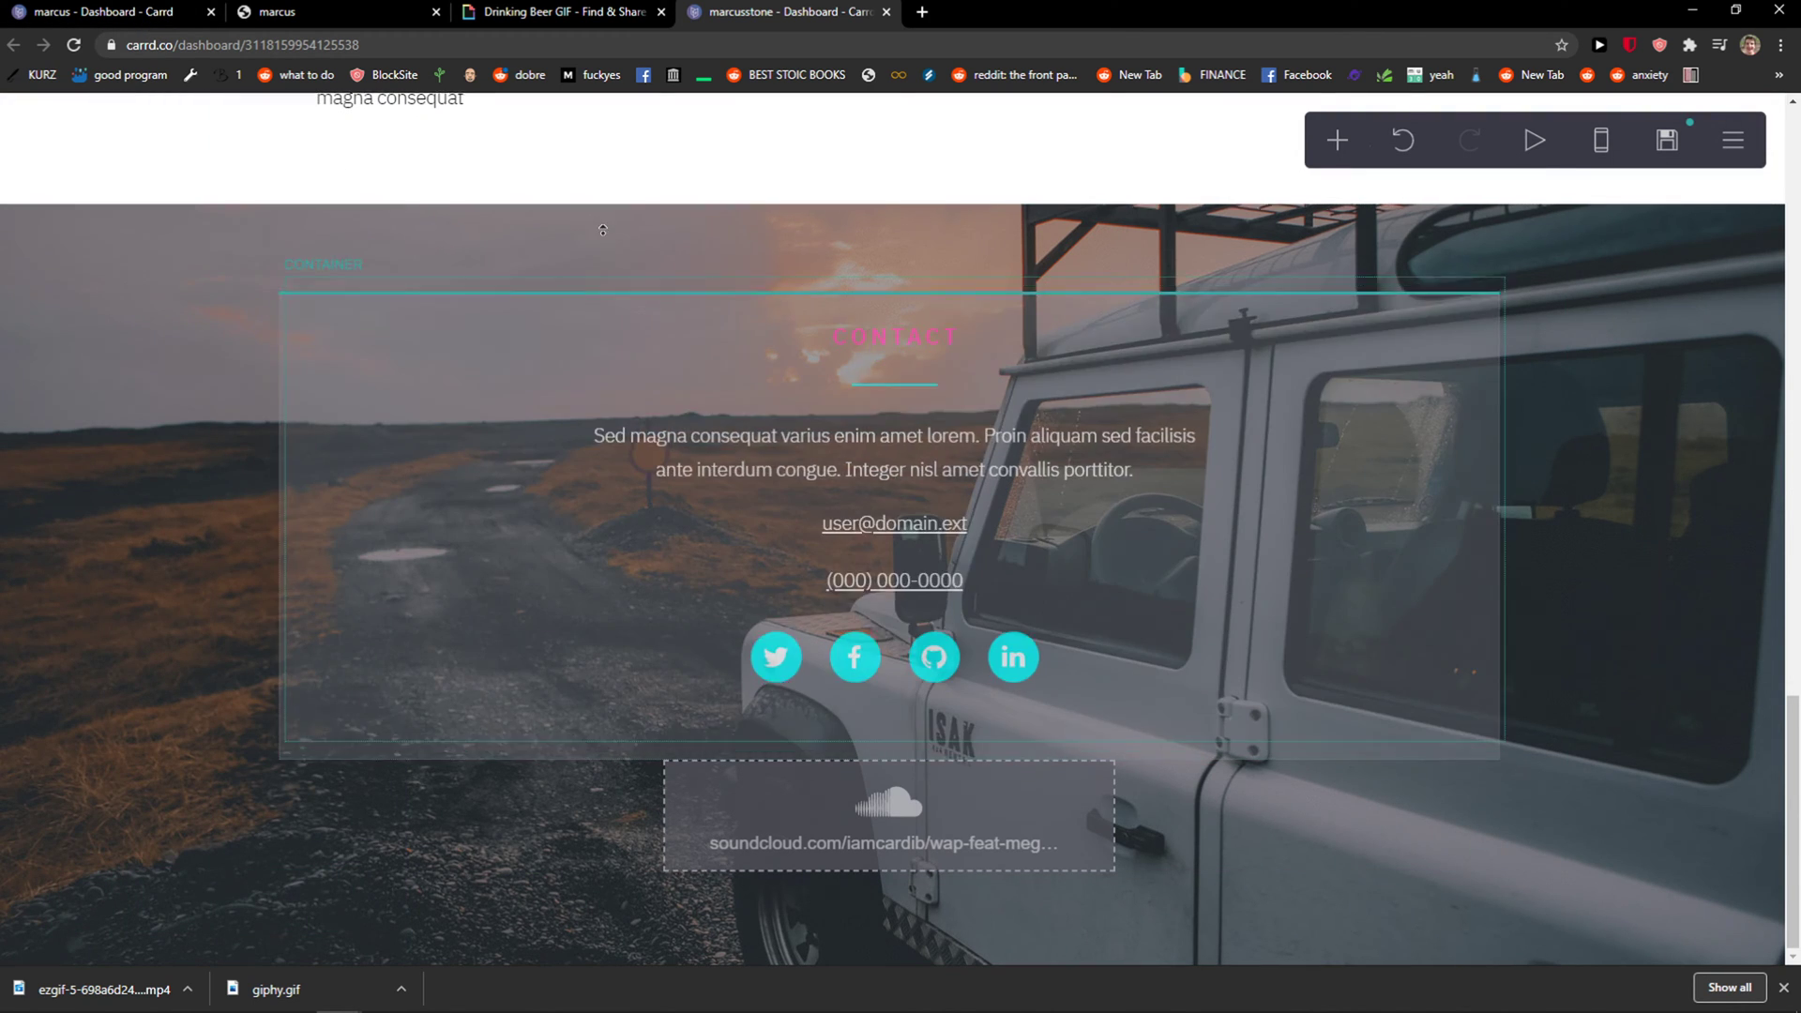
scroll(560, 220, "up", 3)
scroll(560, 220, "up", 2)
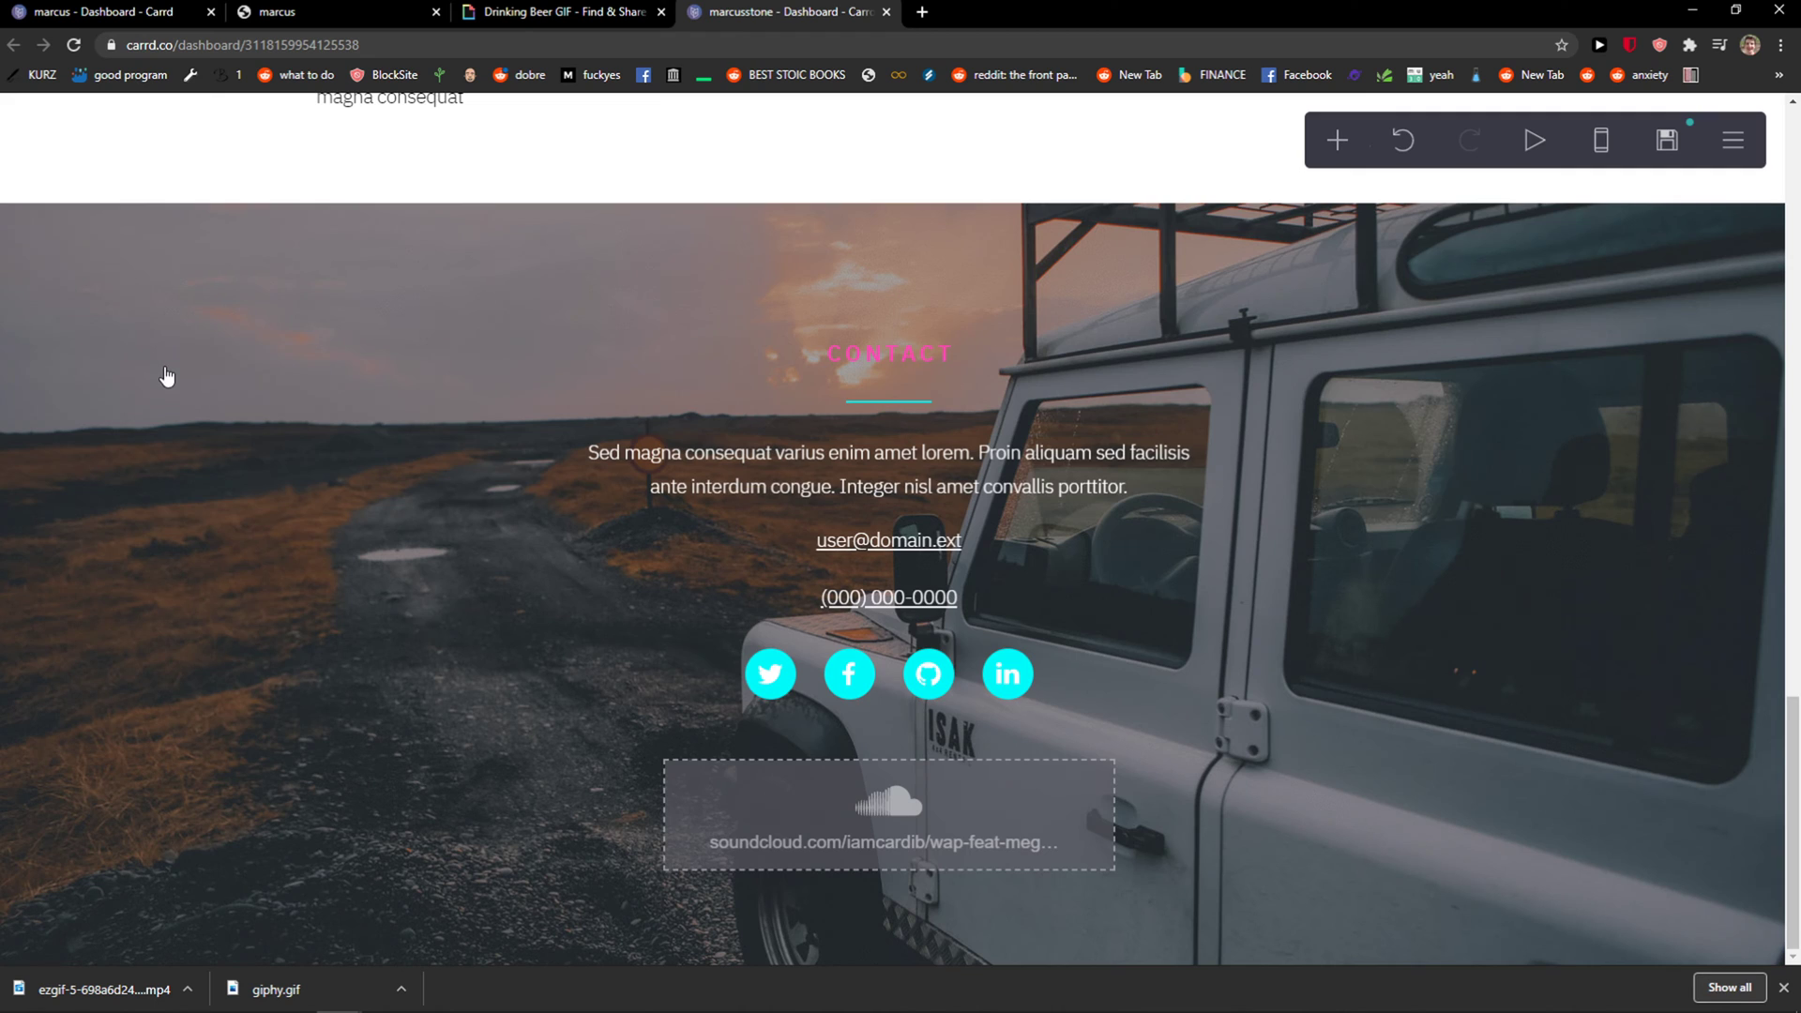
scroll(166, 376, "up", 5)
scroll(176, 353, "up", 5)
scroll(184, 344, "up", 5)
scroll(189, 337, "up", 3)
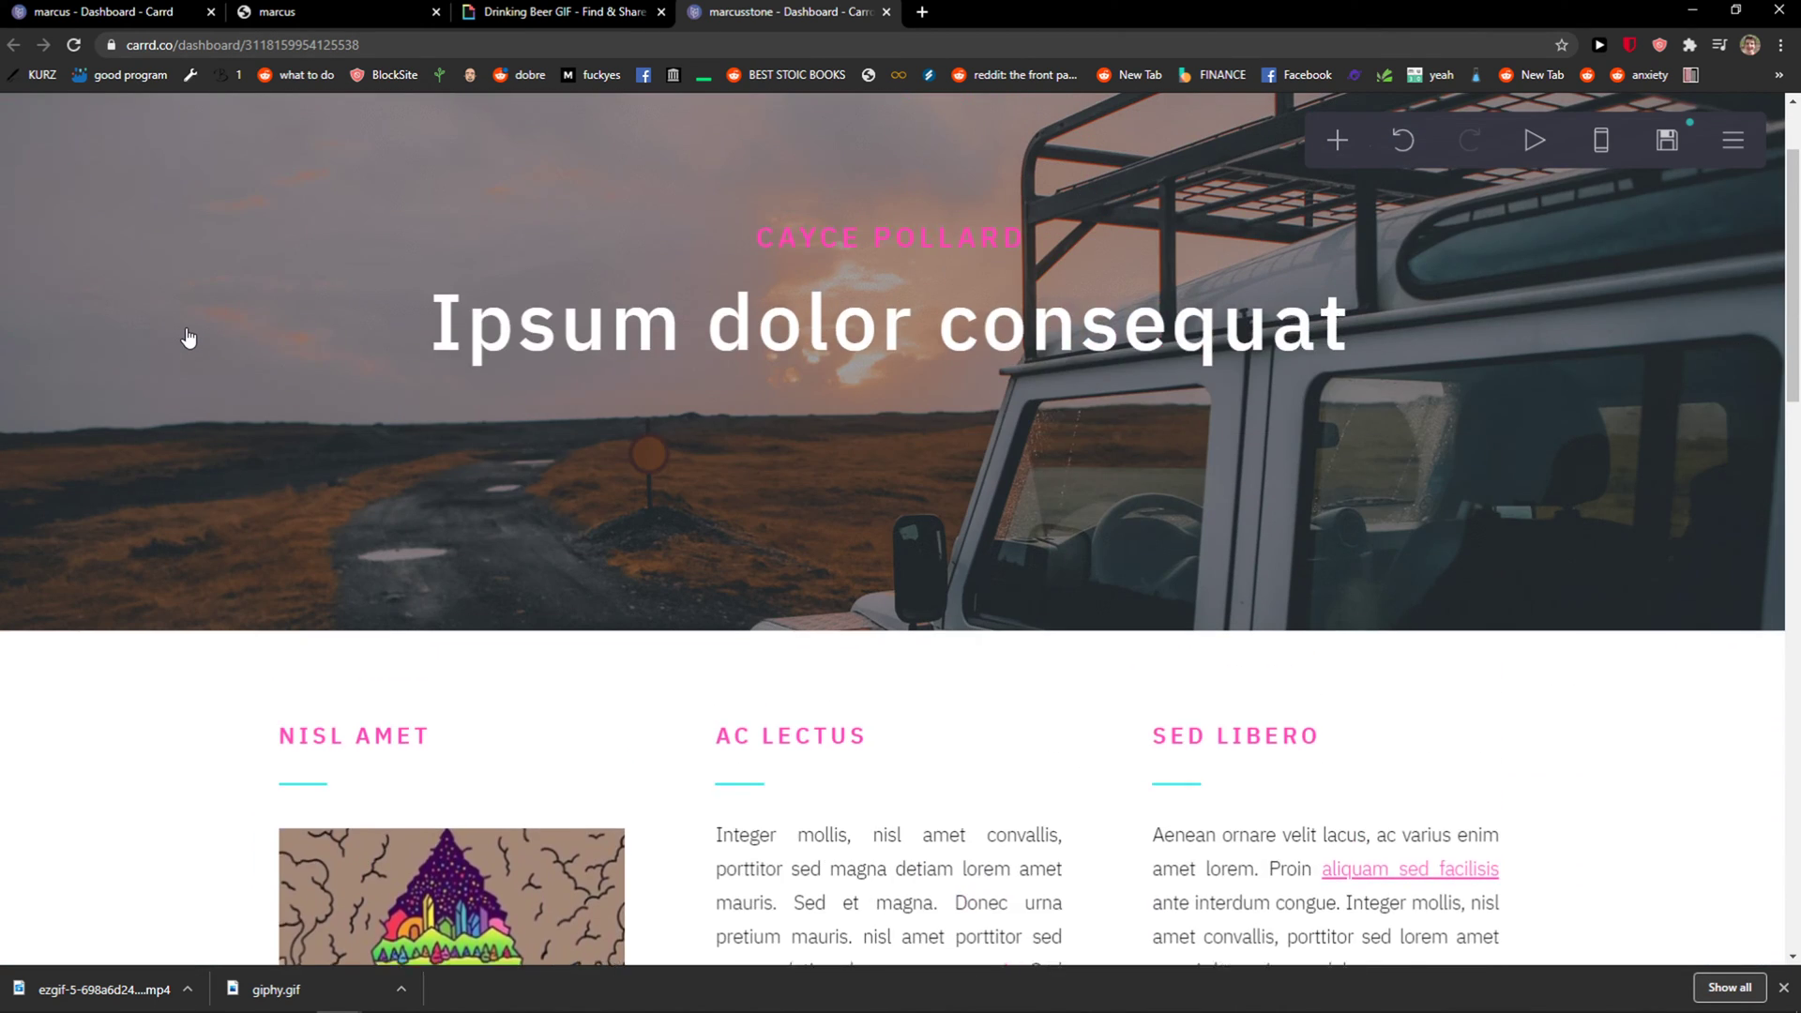
scroll(188, 338, "up", 2)
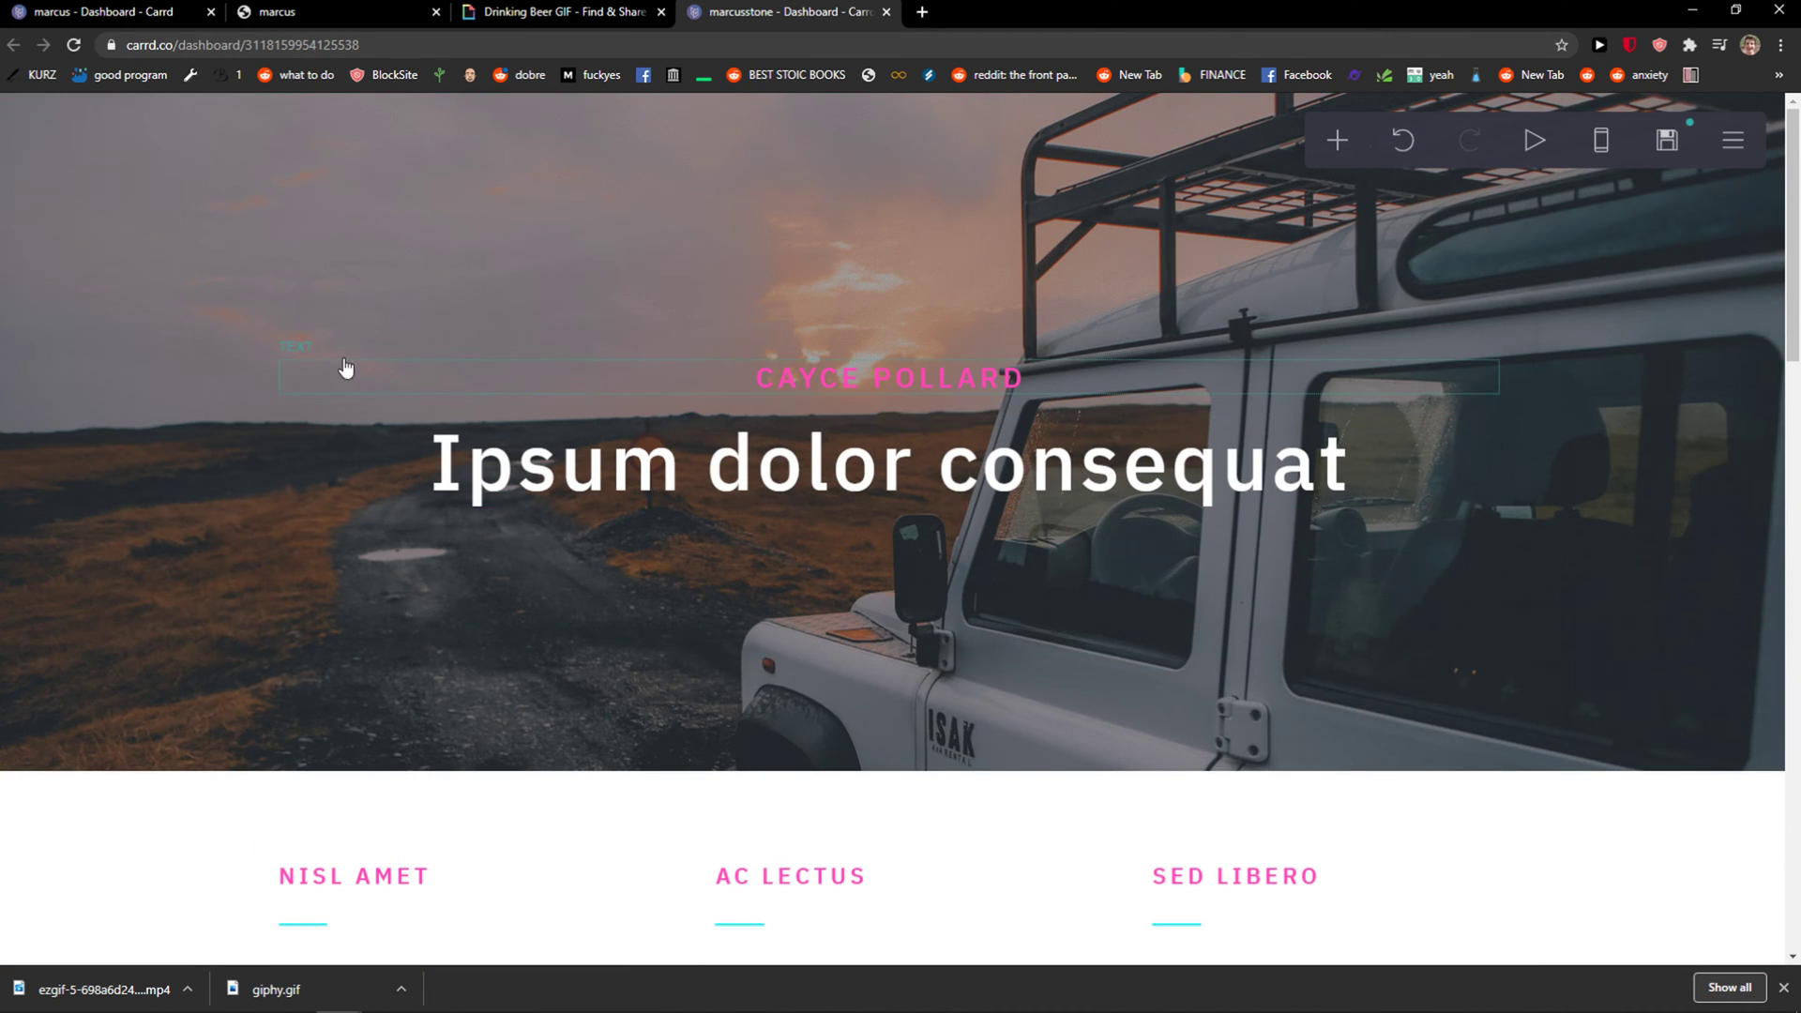
Step: Open the add-element menu listing Text, Image, Audio, Container and more
left_click(1343, 140)
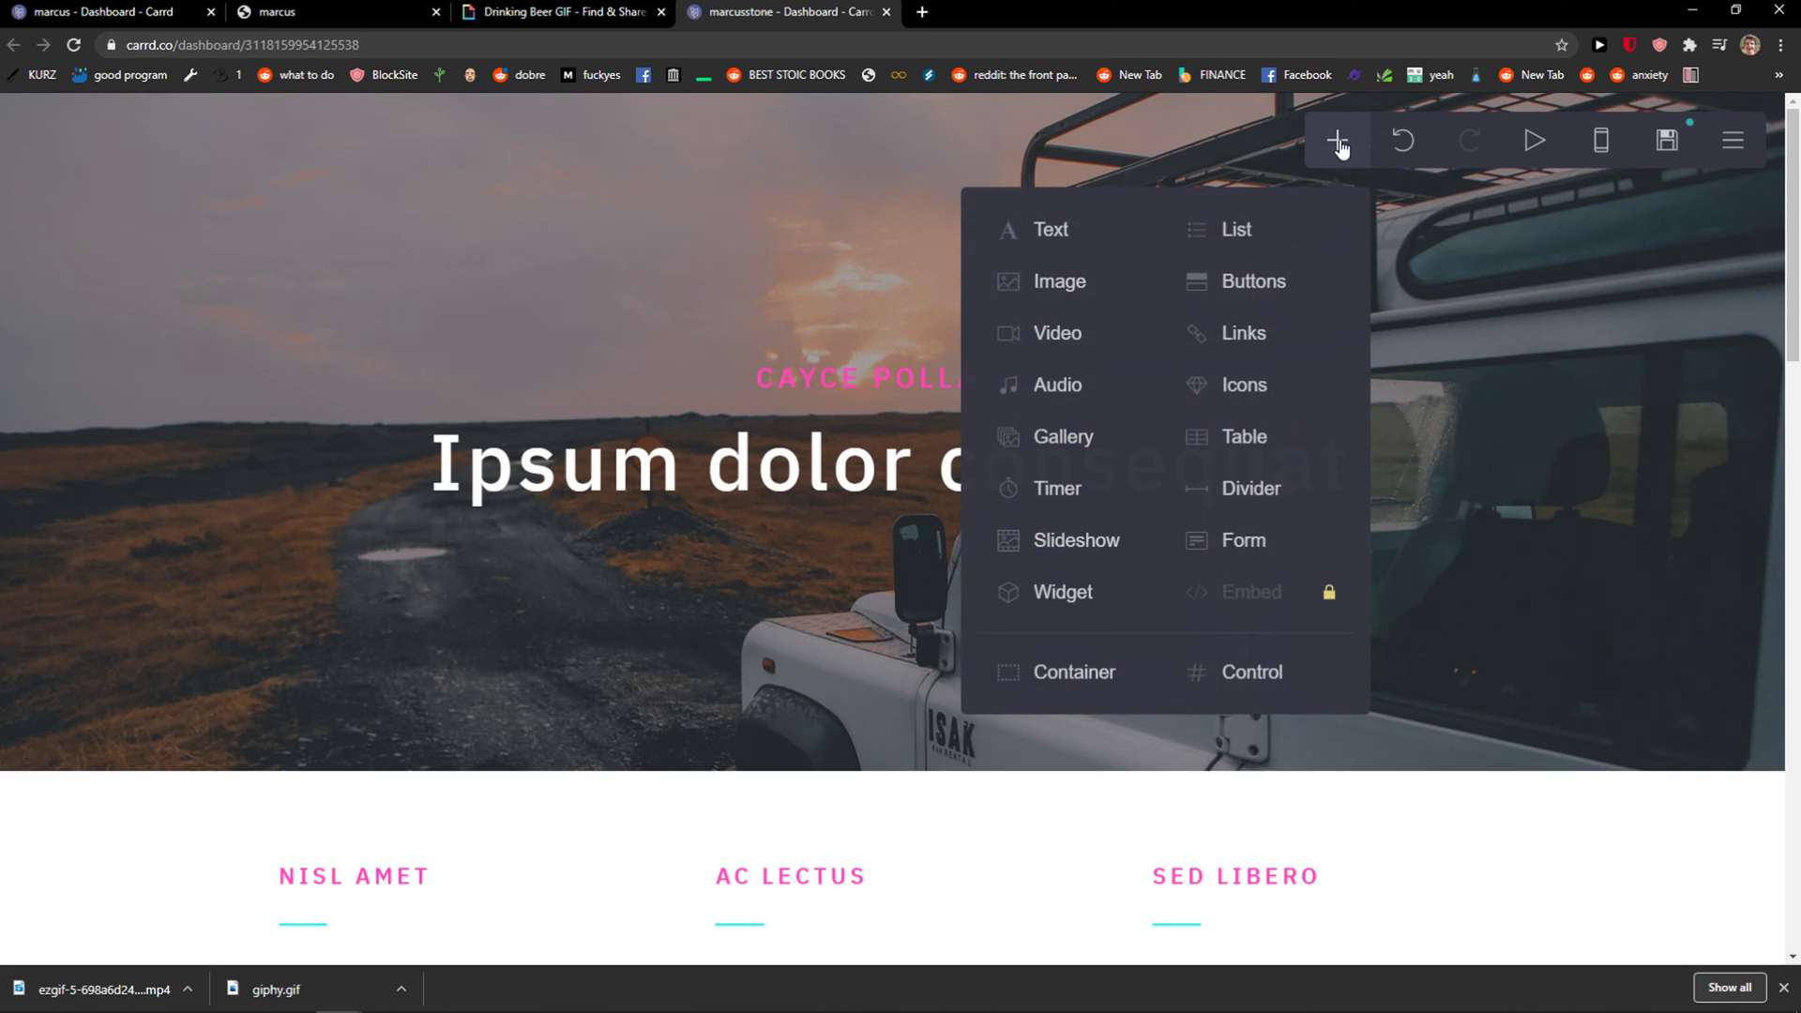